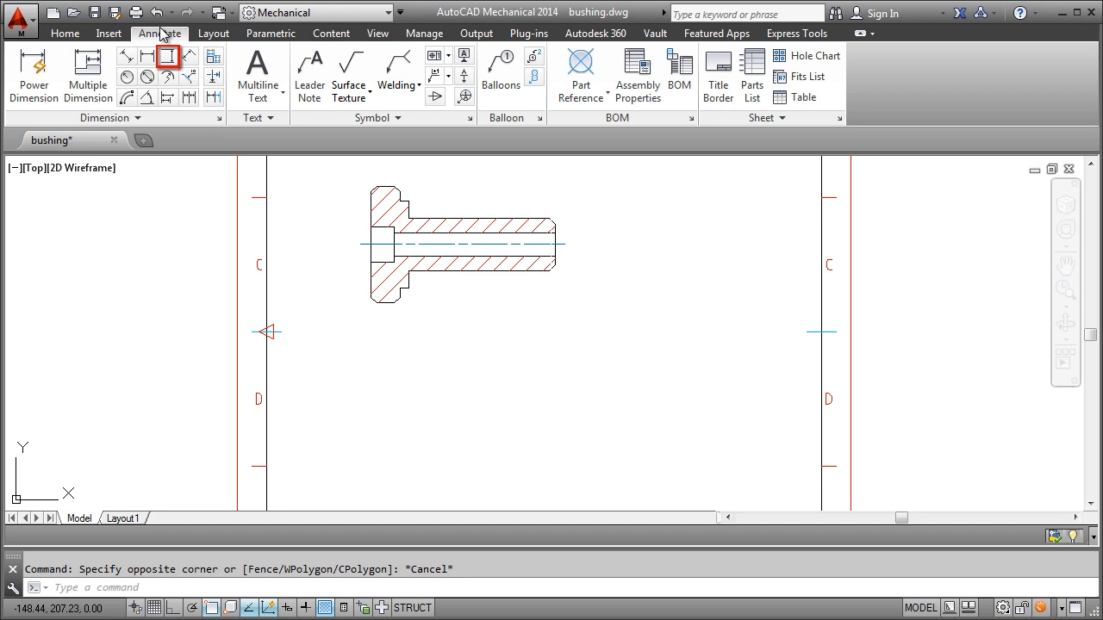
- Add a vertical power dimension for the flange's outer diameter, placed to the left of the bushing
click(166, 56)
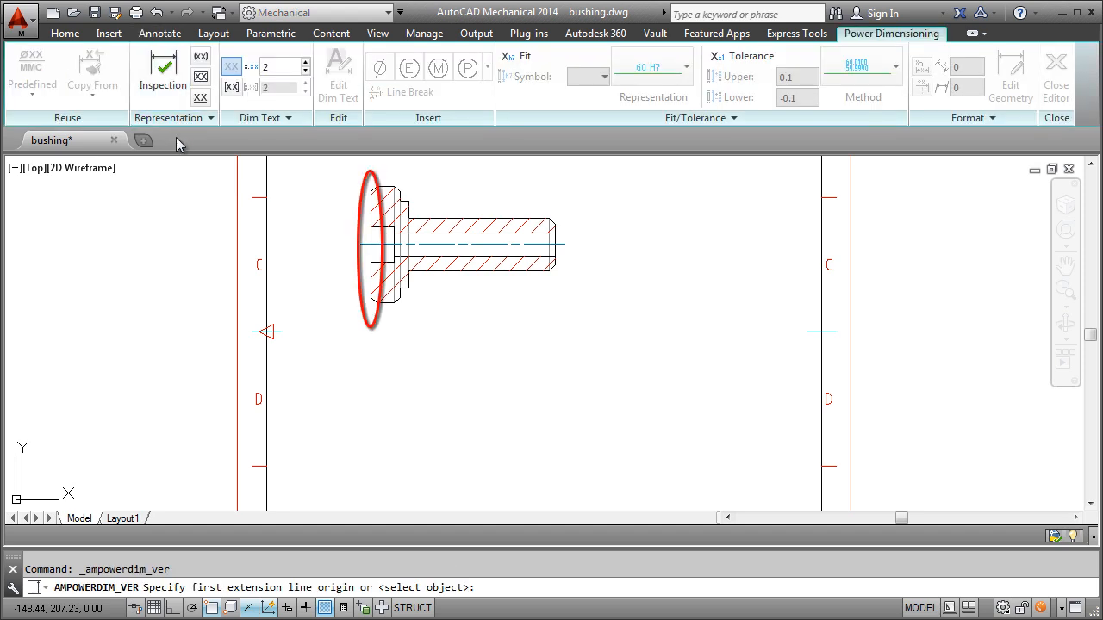
click(375, 186)
click(377, 302)
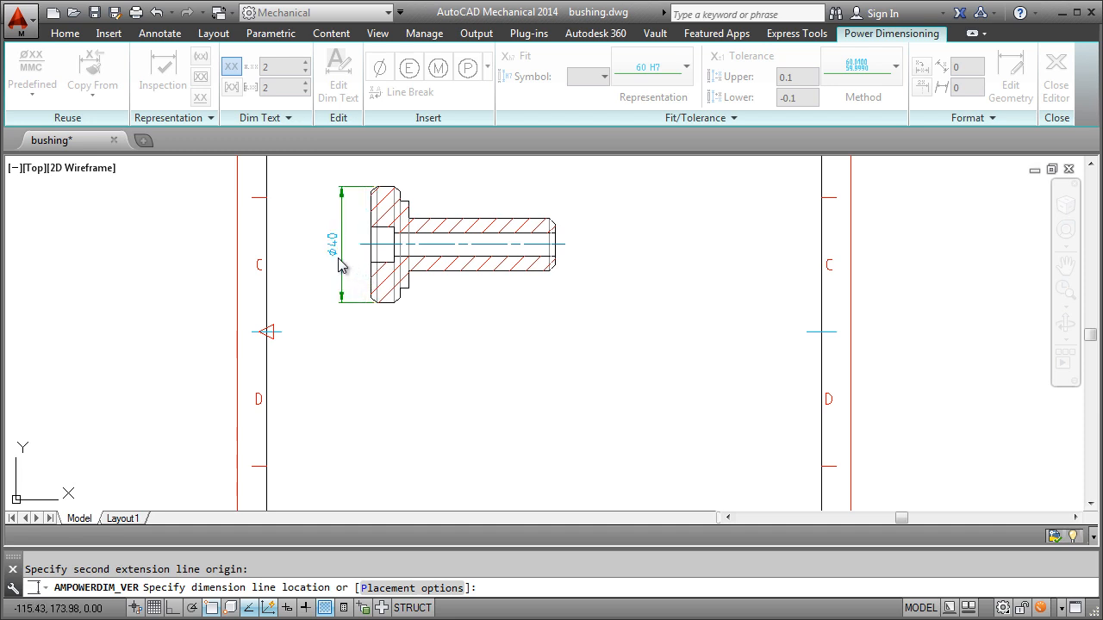
click(339, 259)
click(353, 291)
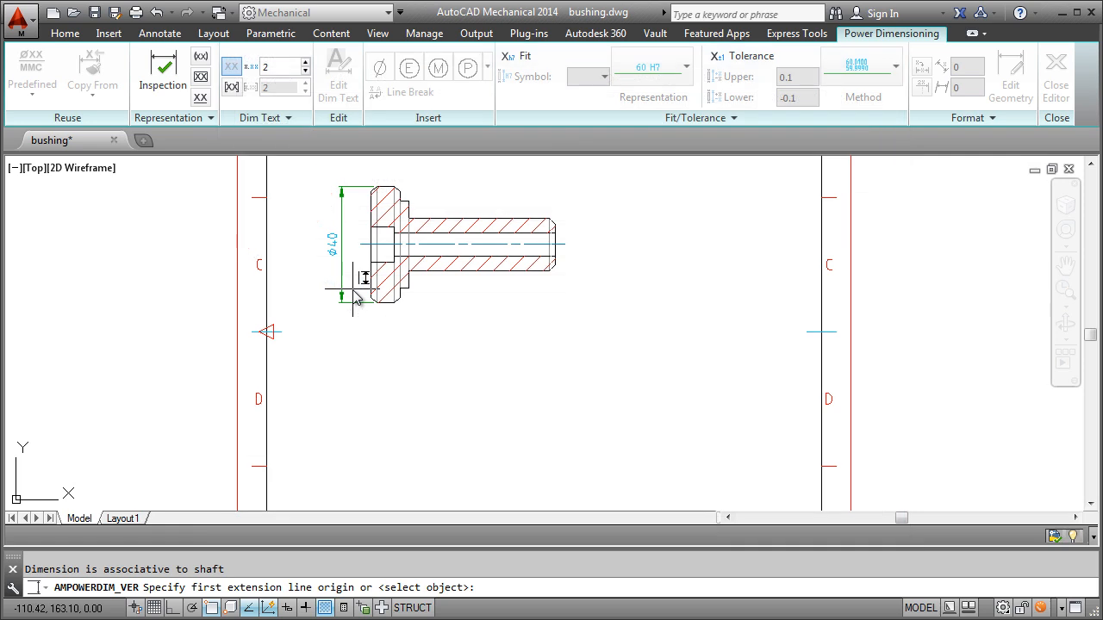
- Dimension the counterbore's diameter at the flange's left face, resolving the overlap with the outer diameter dimension using Move away
click(371, 227)
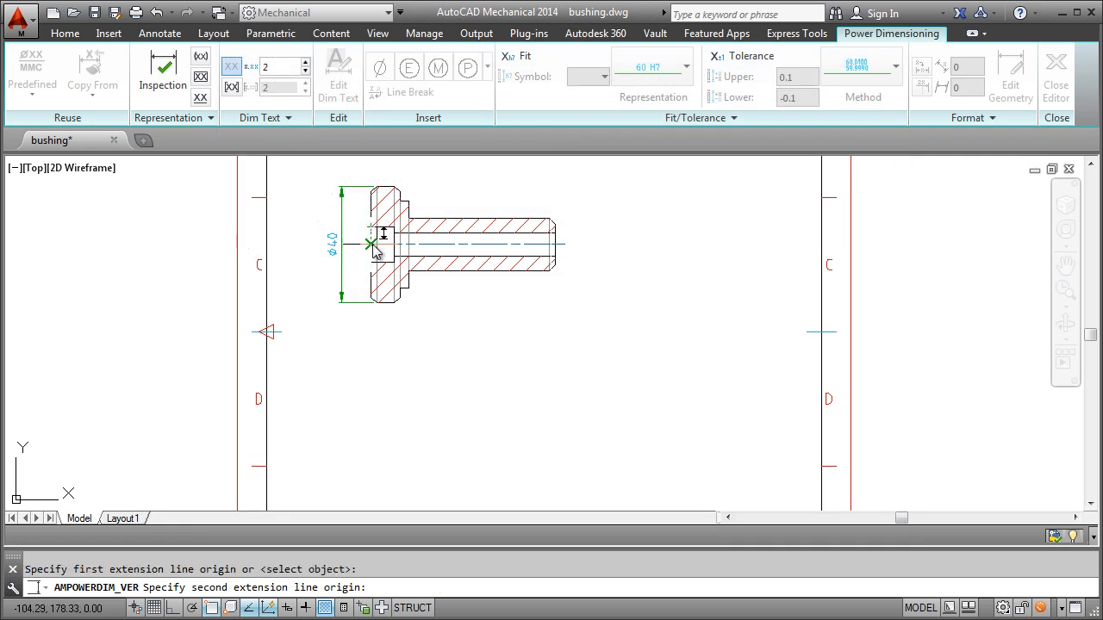
click(369, 260)
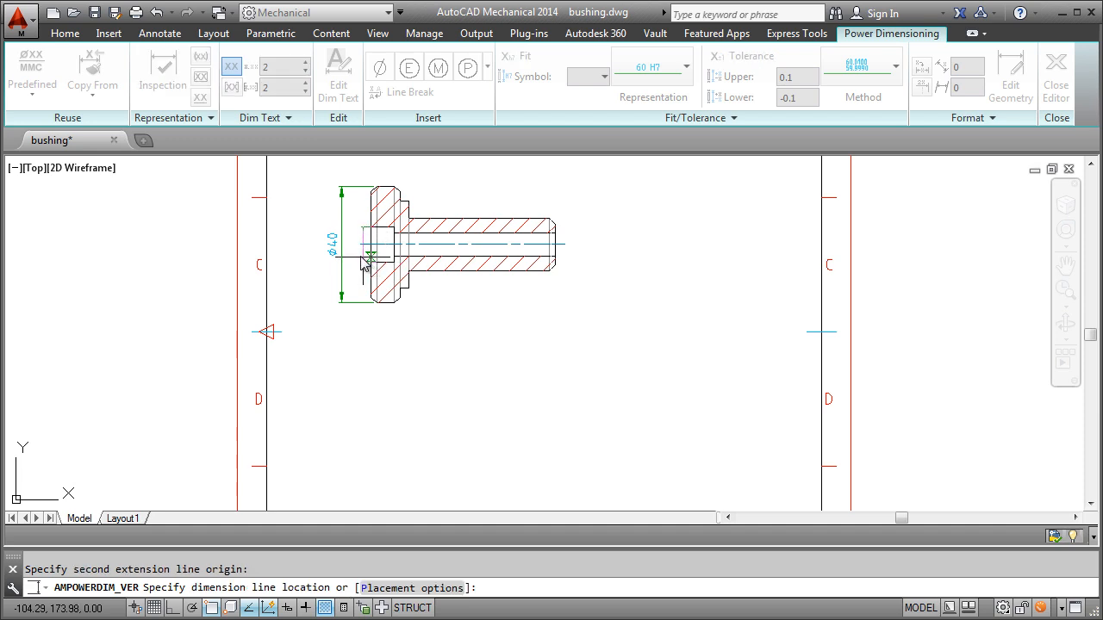
click(342, 267)
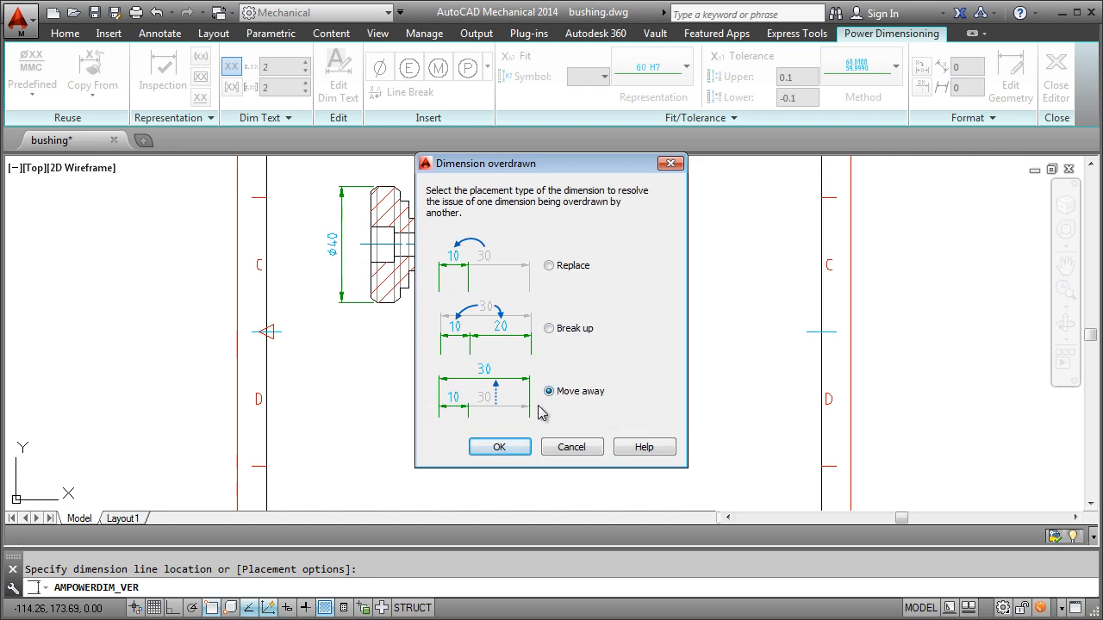
click(500, 446)
key(Escape)
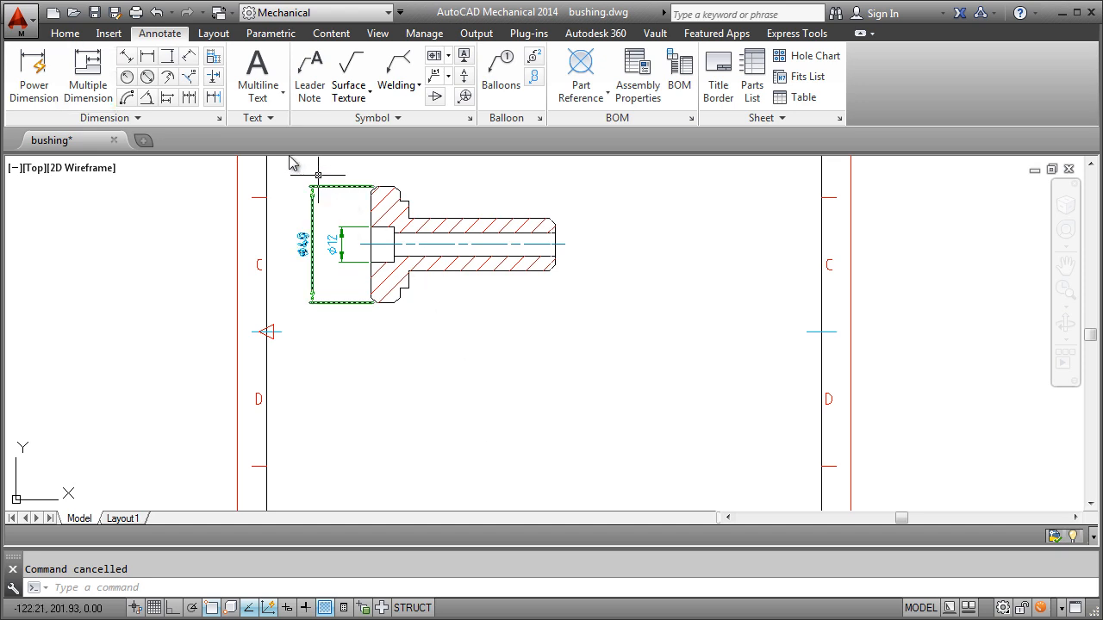
- Add parallel baseline dimensions to the whole bushing, measured from the flange's left face and placed below the part
click(88, 76)
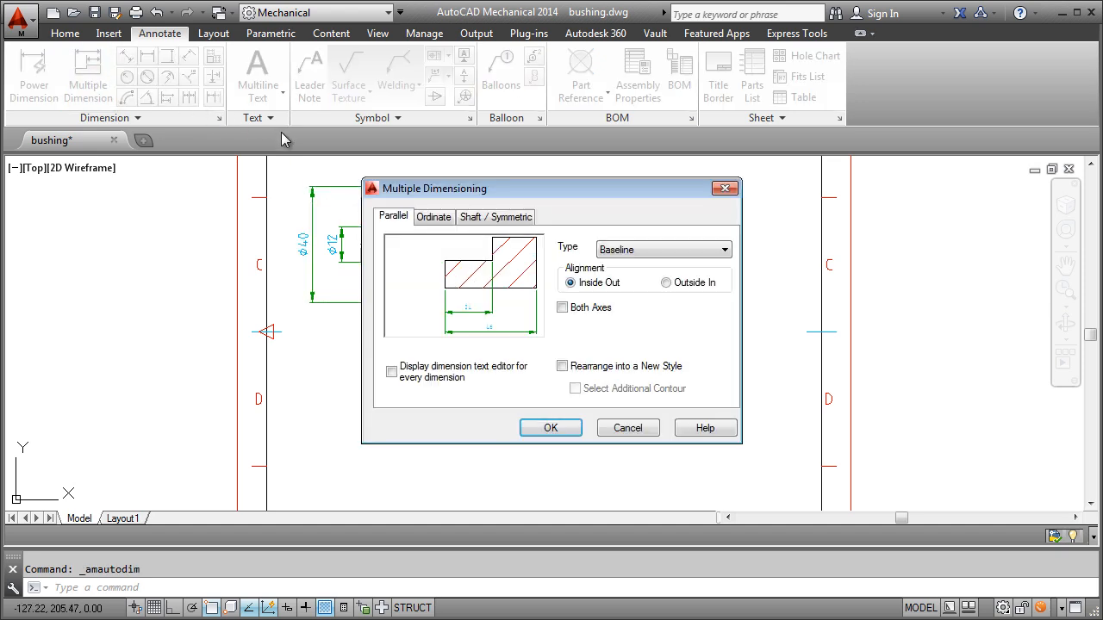
click(552, 428)
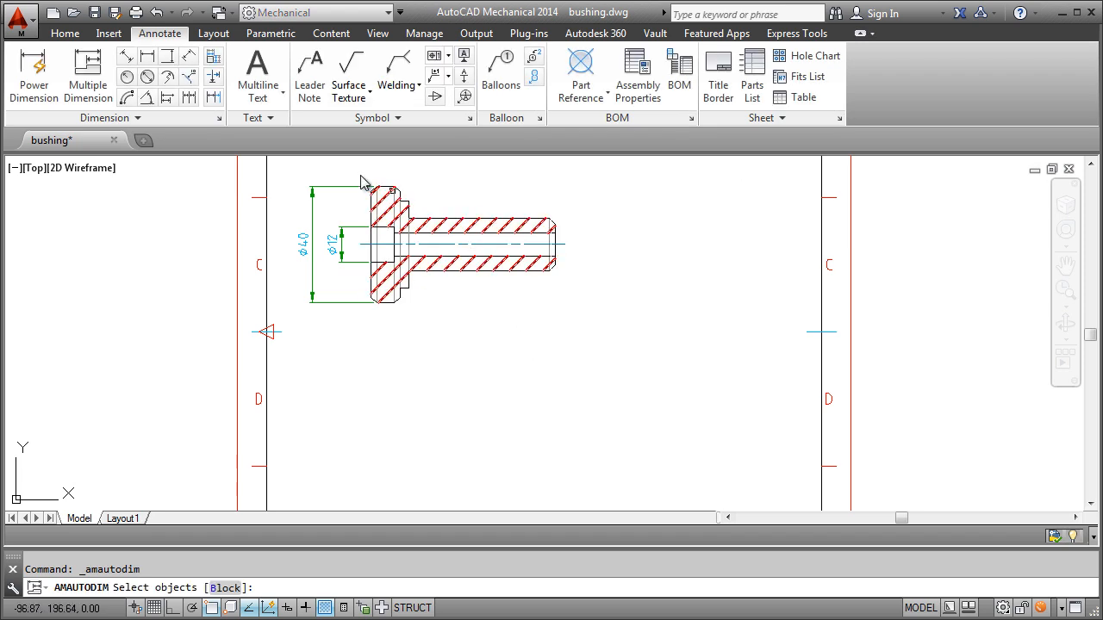
click(361, 175)
click(605, 346)
key(Return)
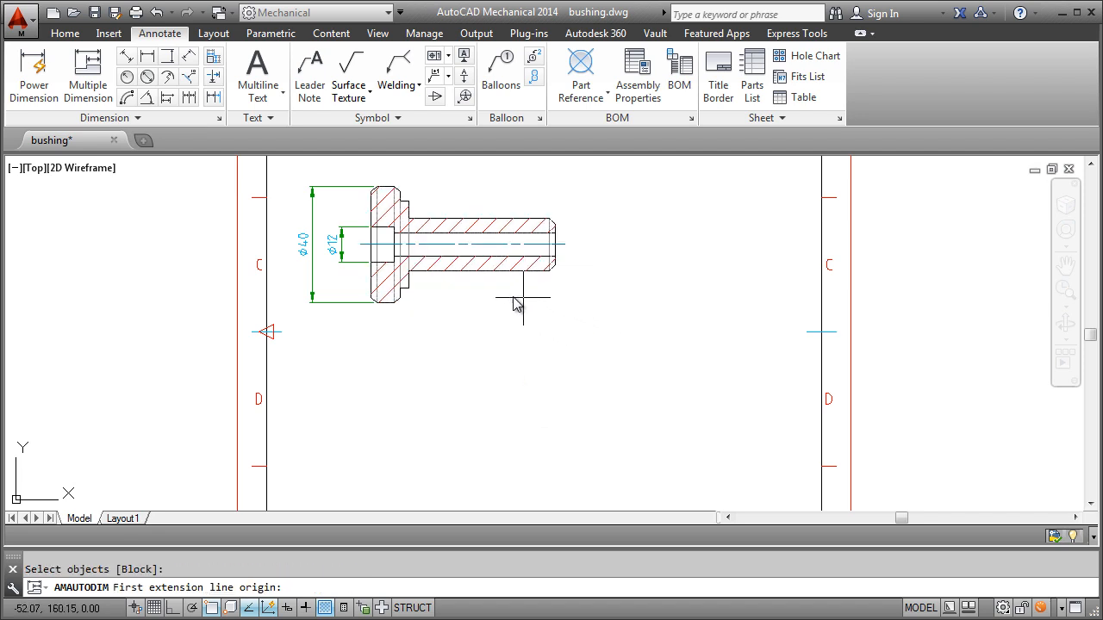
click(371, 299)
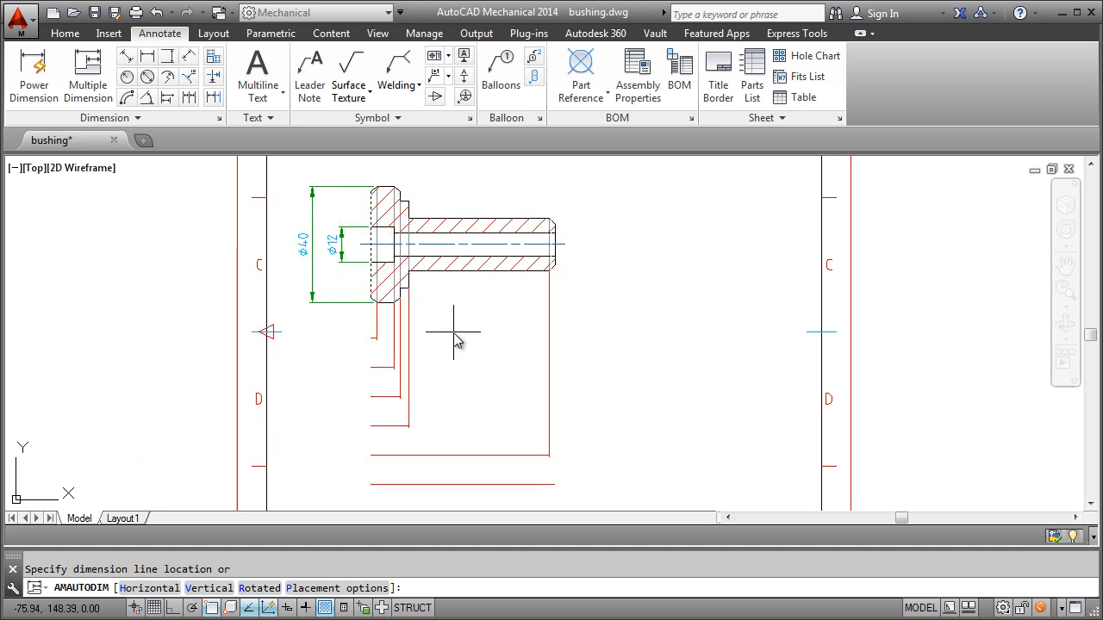
click(457, 342)
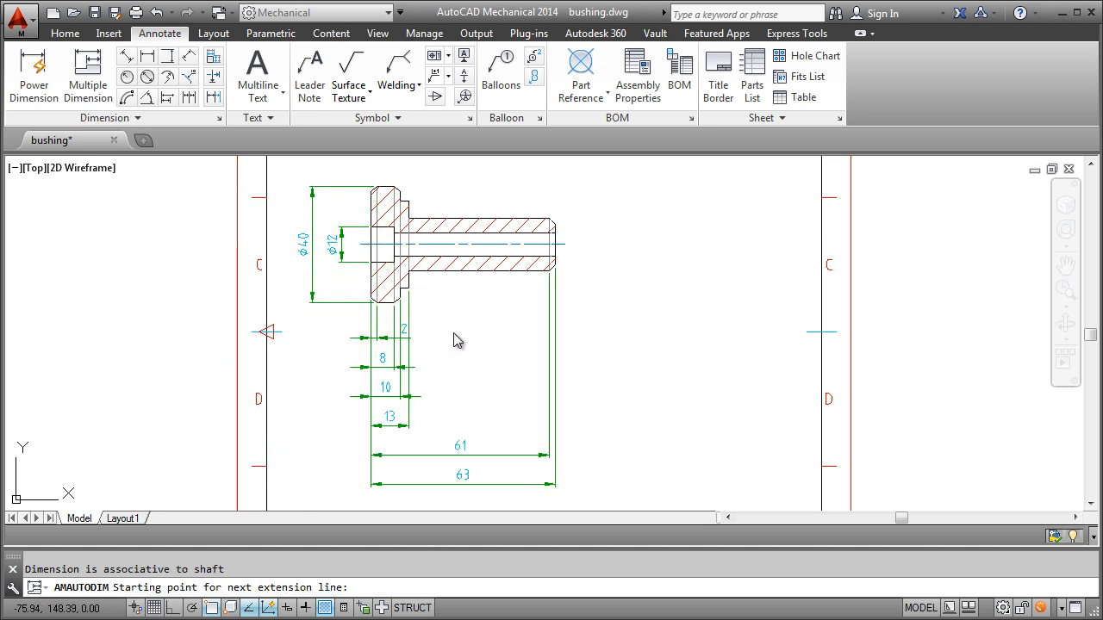
key(Escape)
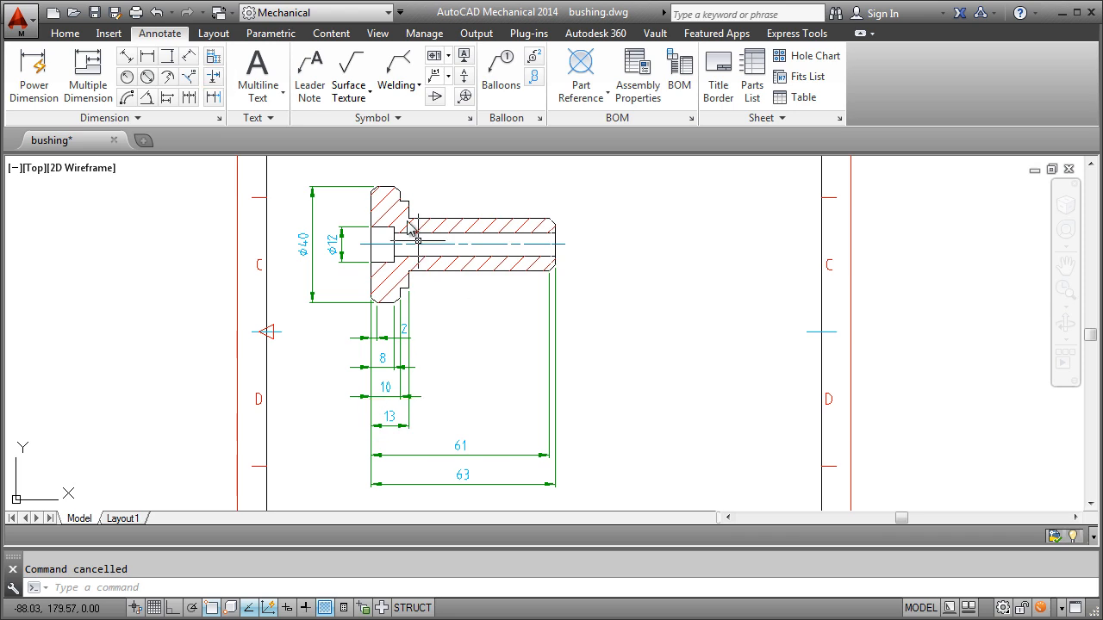
- Break the 13 dimension automatically where its lines cross other dimensions
click(214, 78)
click(387, 425)
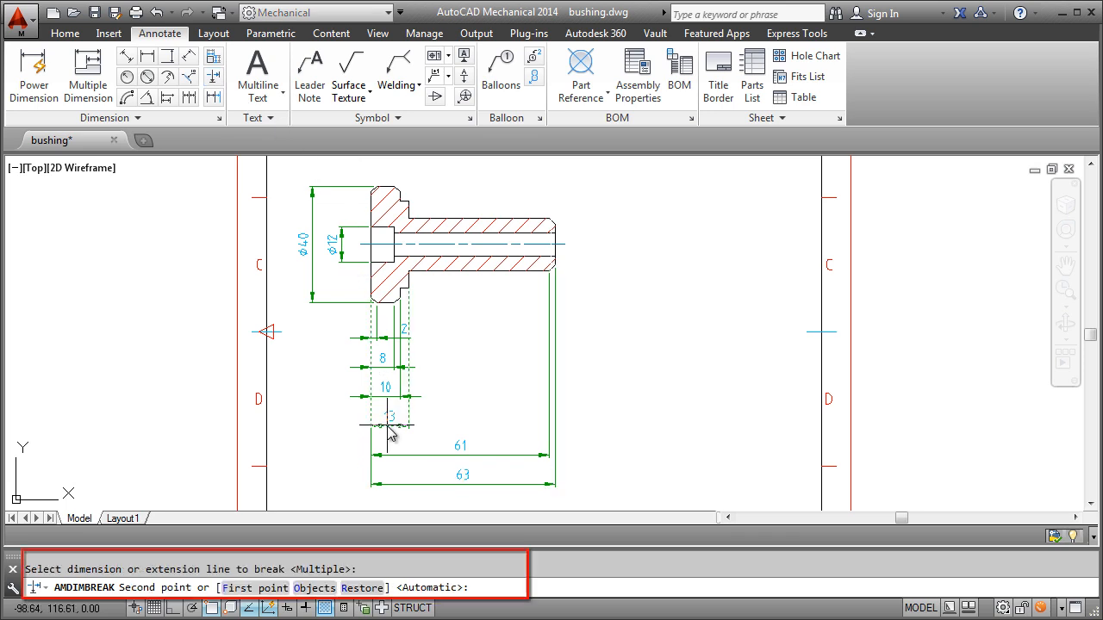
key(Return)
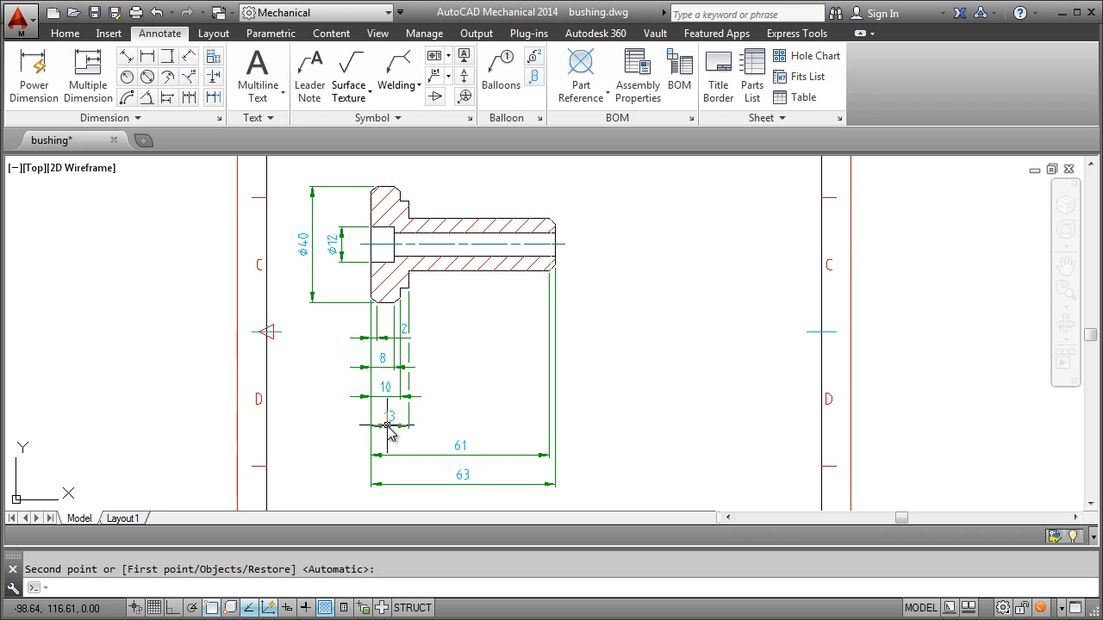
click(389, 435)
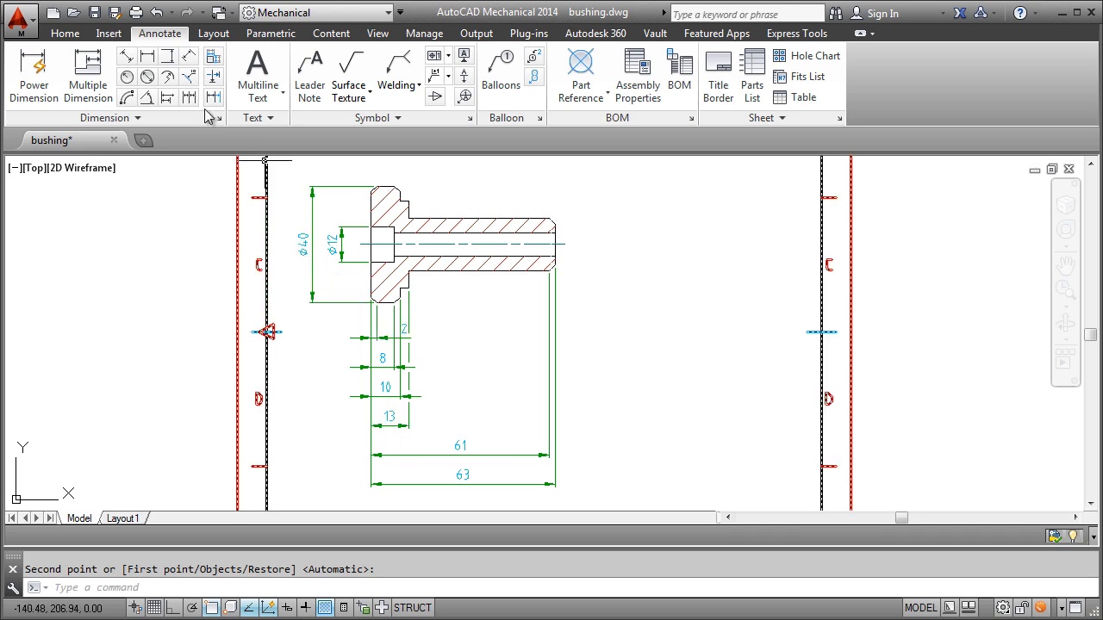
- Erase the 2, 8 and 61 baseline dimensions below the bushing
click(66, 34)
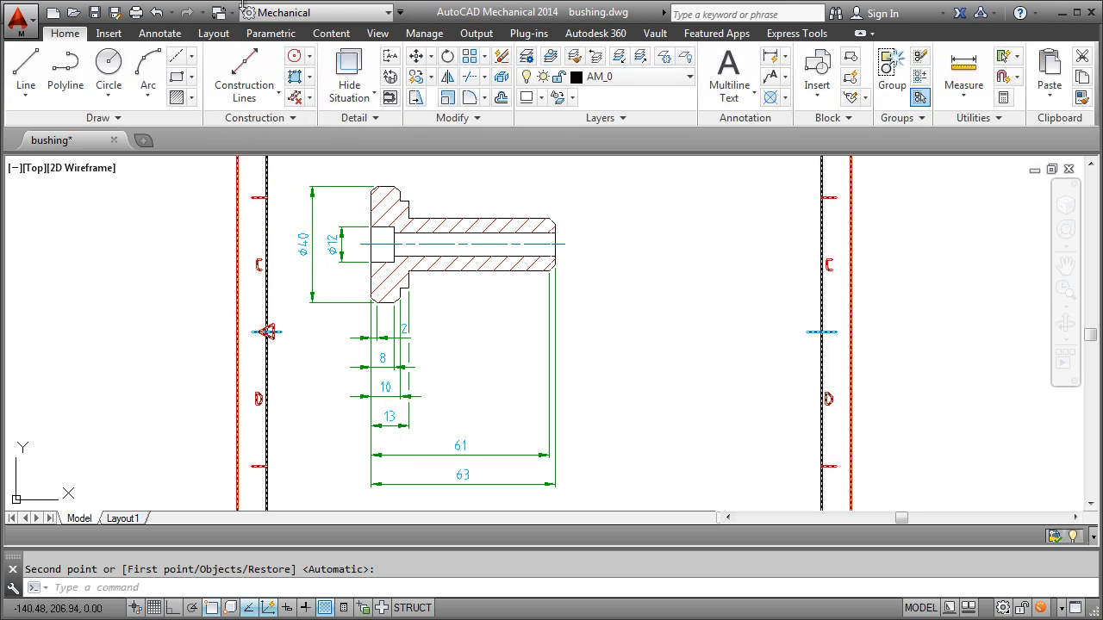
click(502, 56)
click(406, 339)
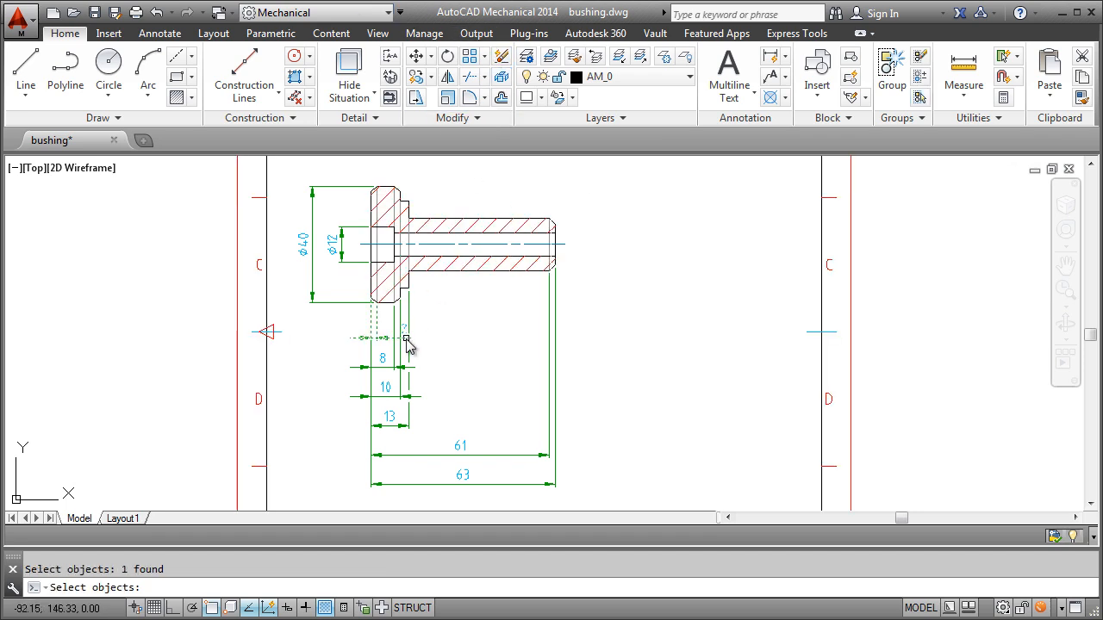
click(404, 368)
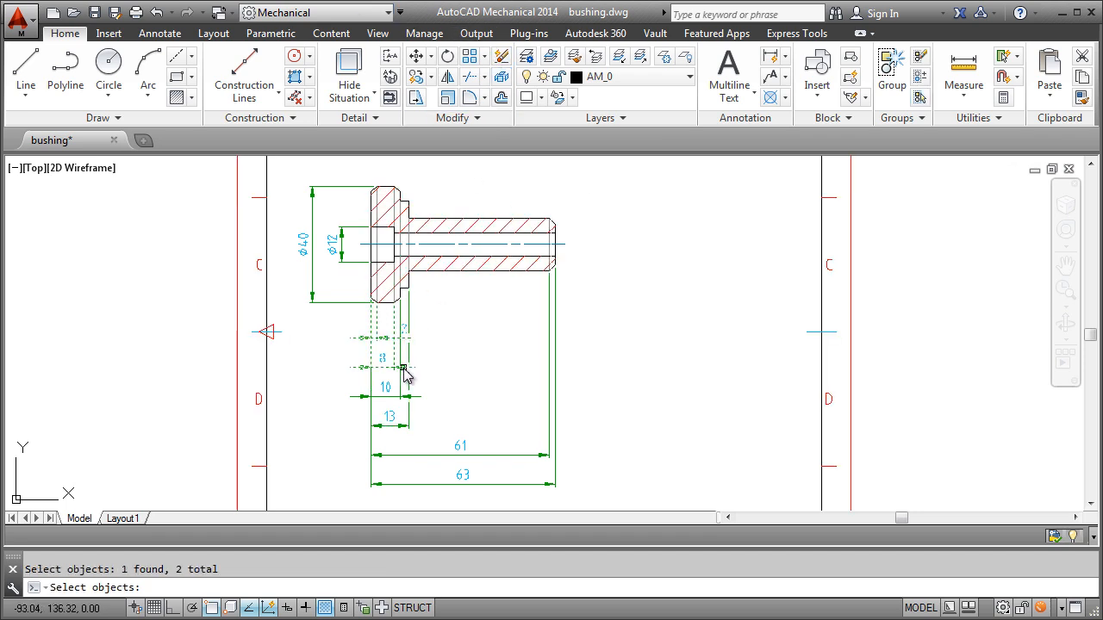
click(506, 455)
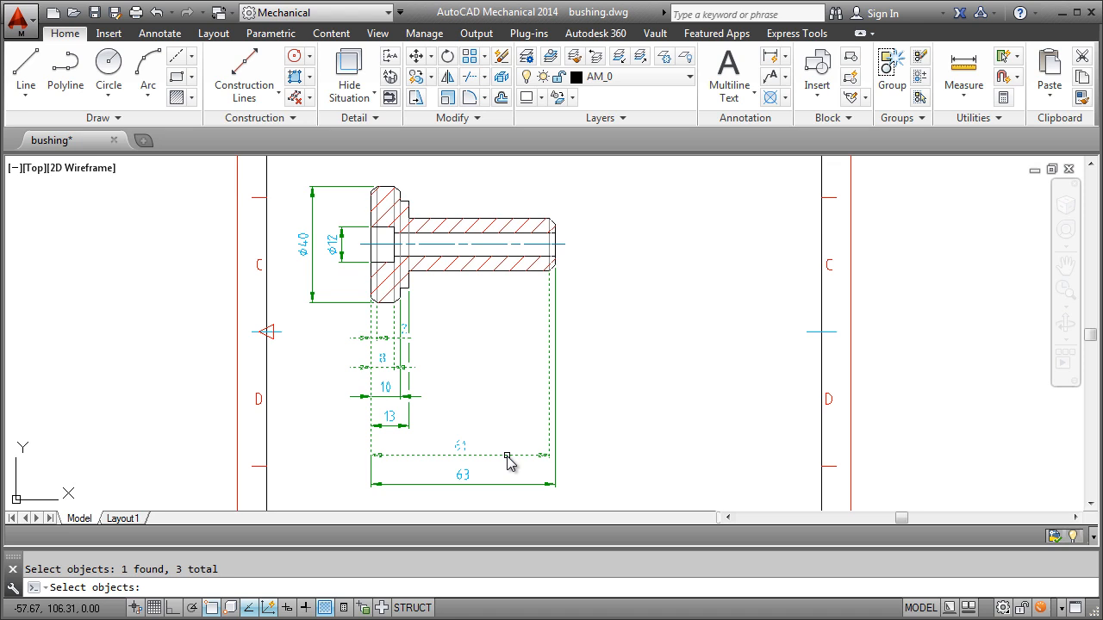
key(Return)
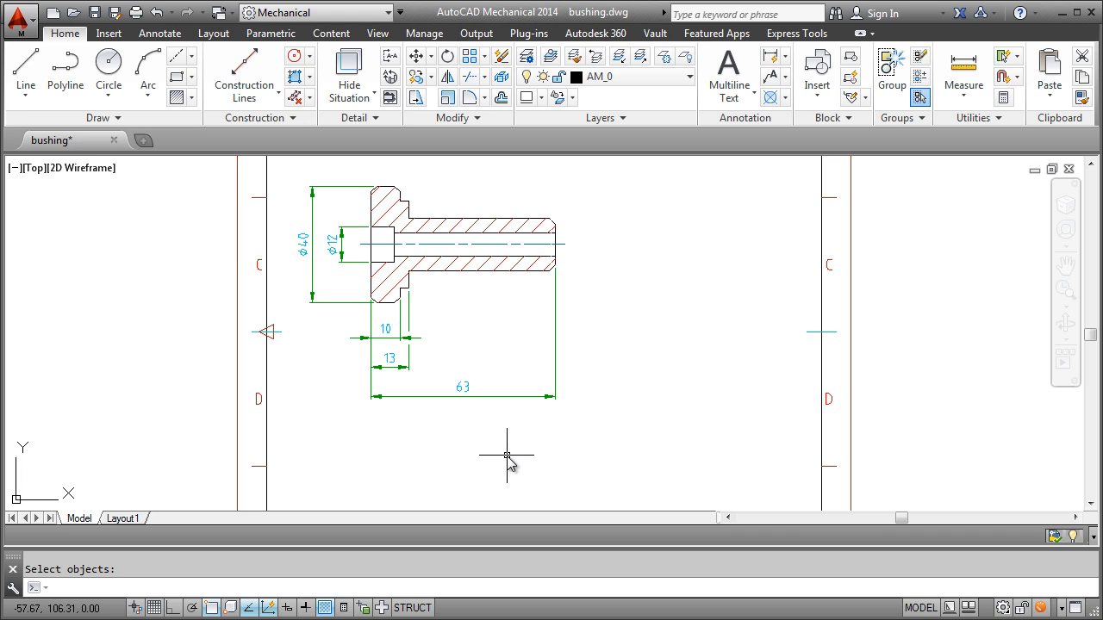
- Add a chain power dimension continuing from the 13 dimension to the bushing's right end
click(164, 36)
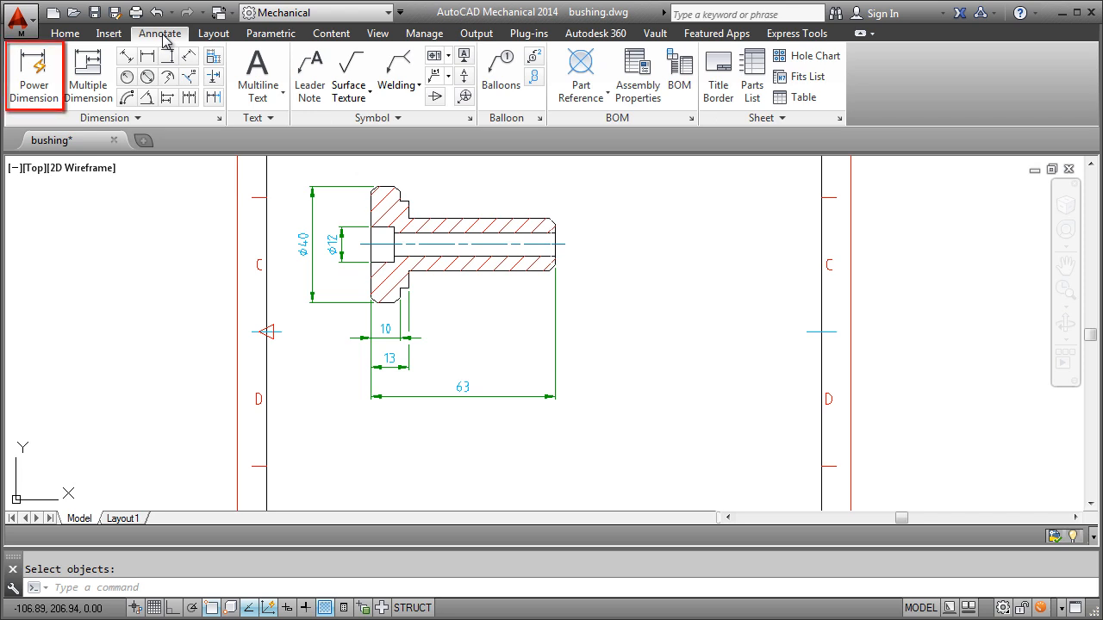
click(36, 69)
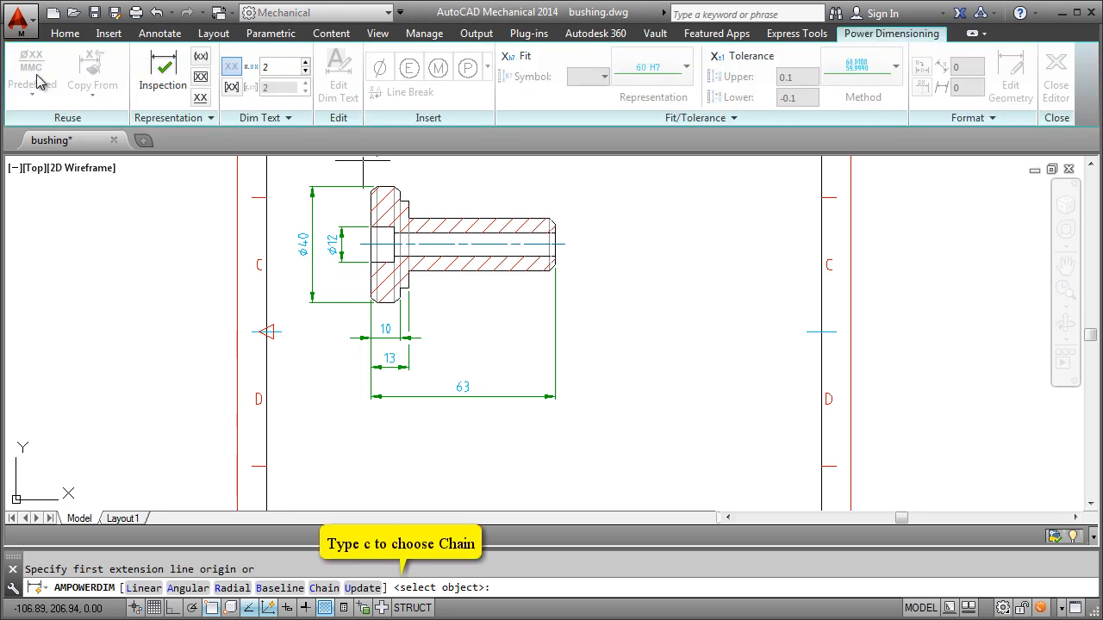
text(c)
key(Return)
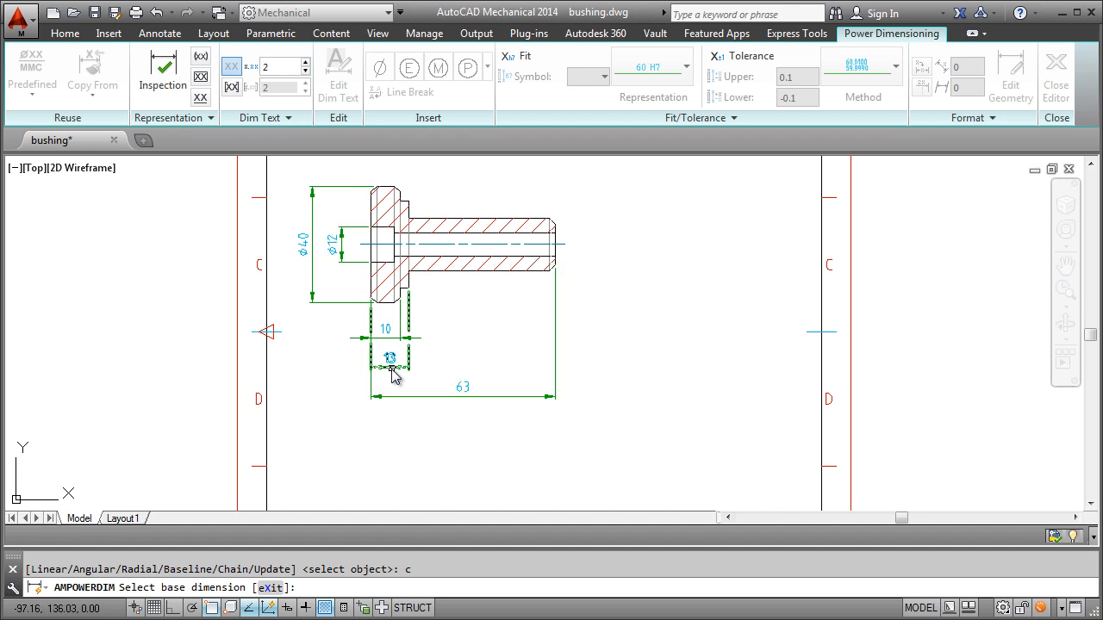
click(392, 370)
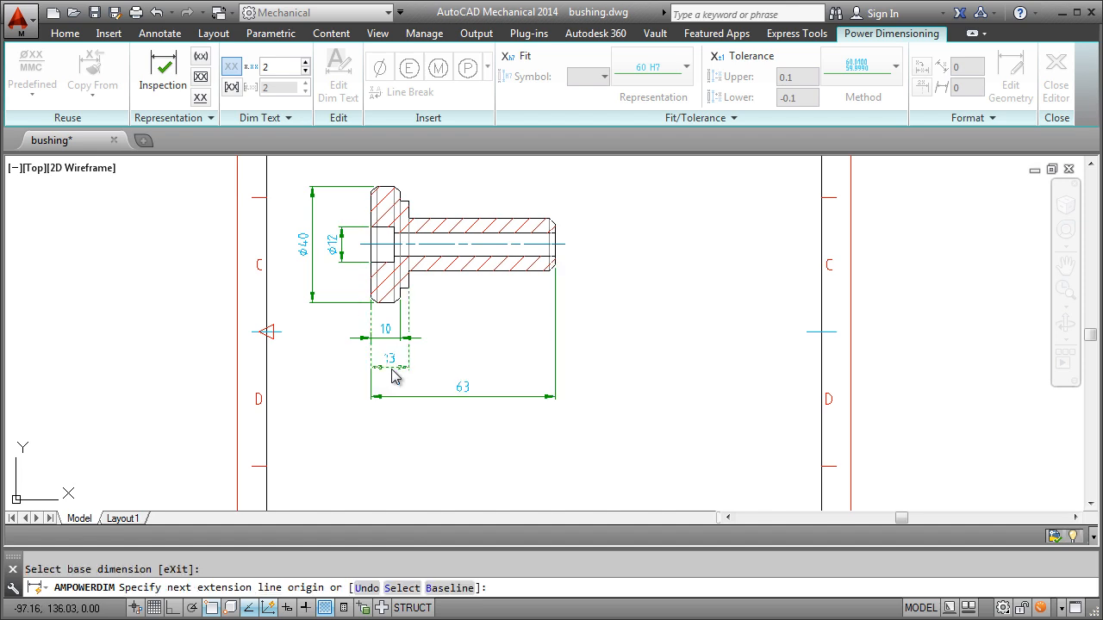
click(558, 273)
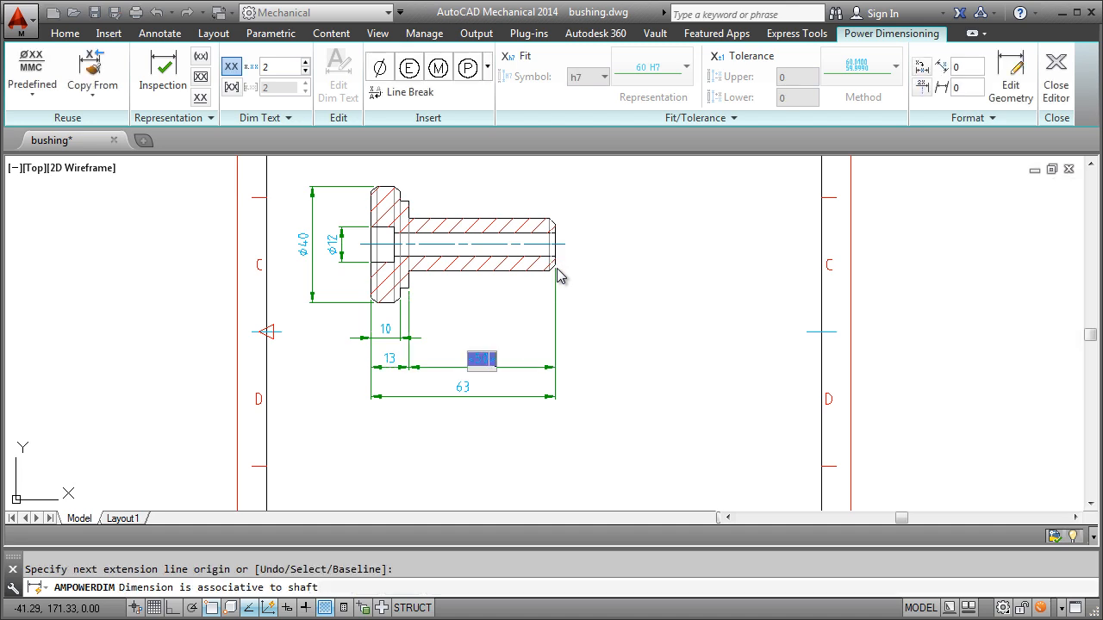
- Show the new chain dimension as a reference value in parentheses and finish dimensioning
click(201, 57)
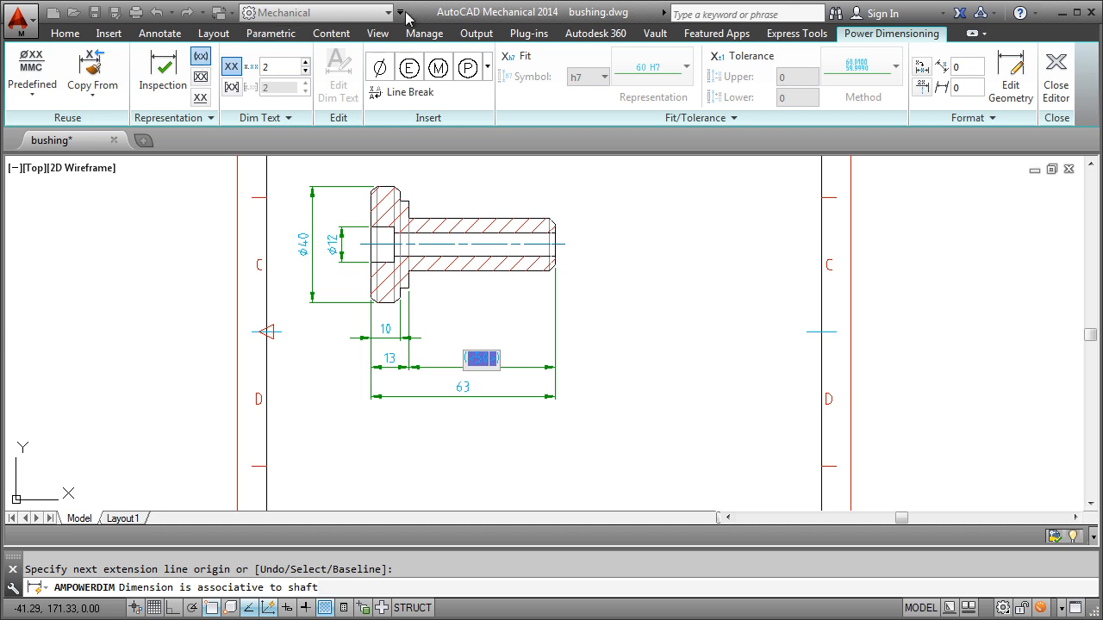
click(1056, 71)
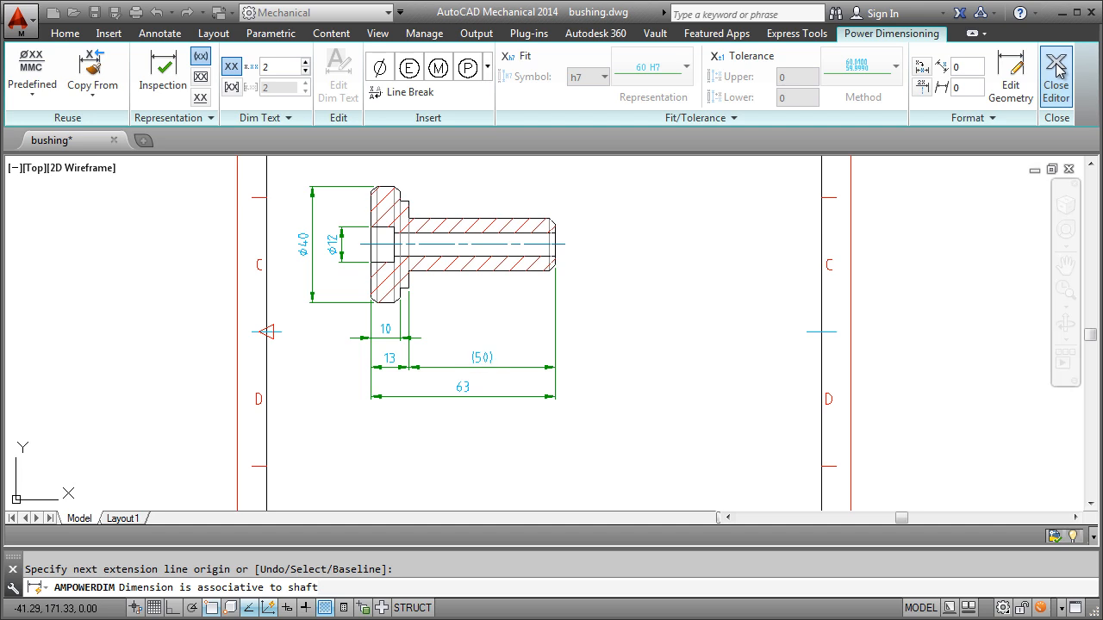
key(Escape)
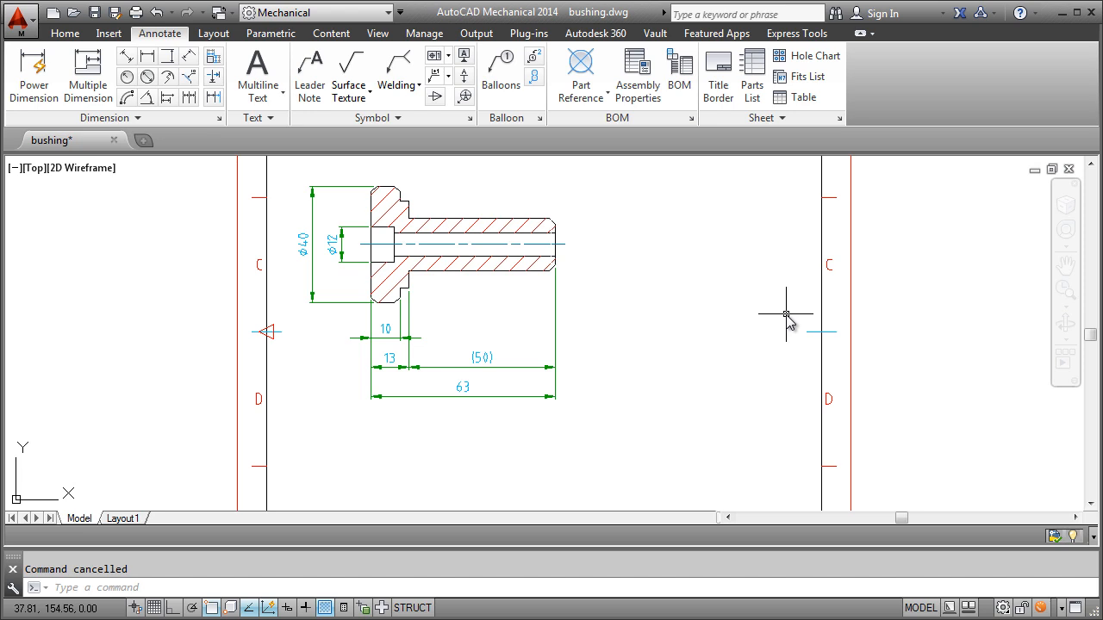
- Add an H7 hole fit to the ⌀12 dimension of the bushing and close the dimension editor
double_click(343, 245)
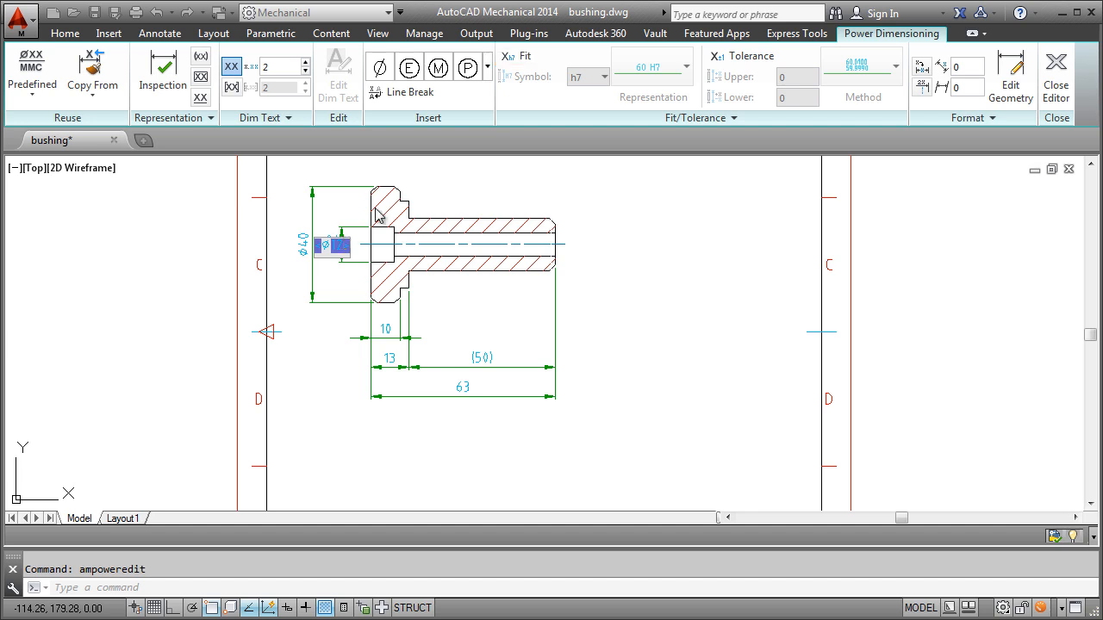
click(525, 57)
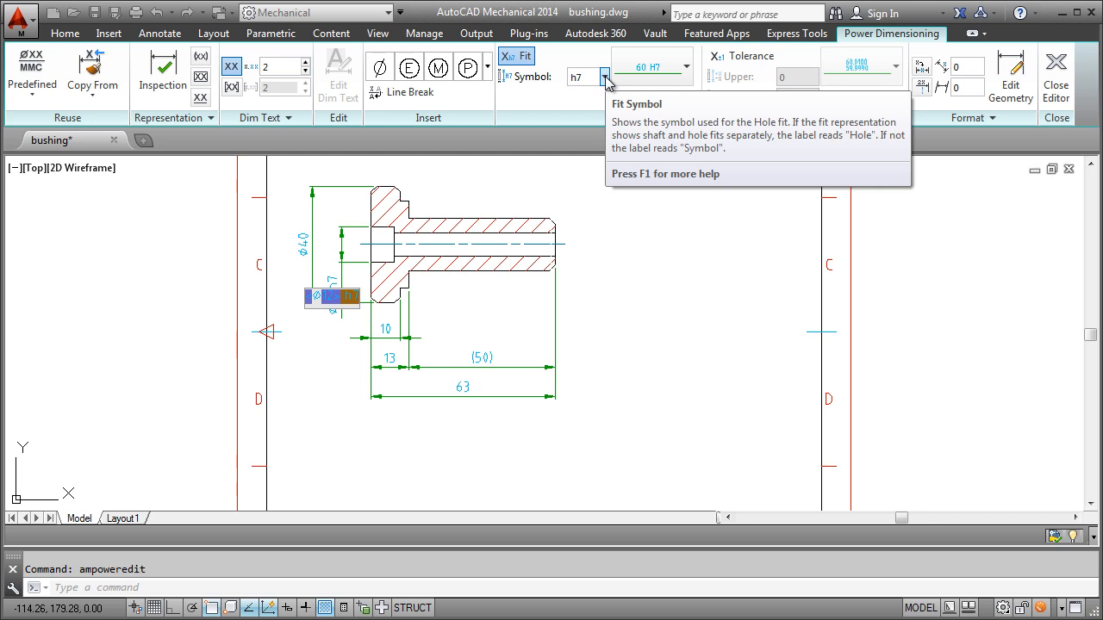
click(606, 78)
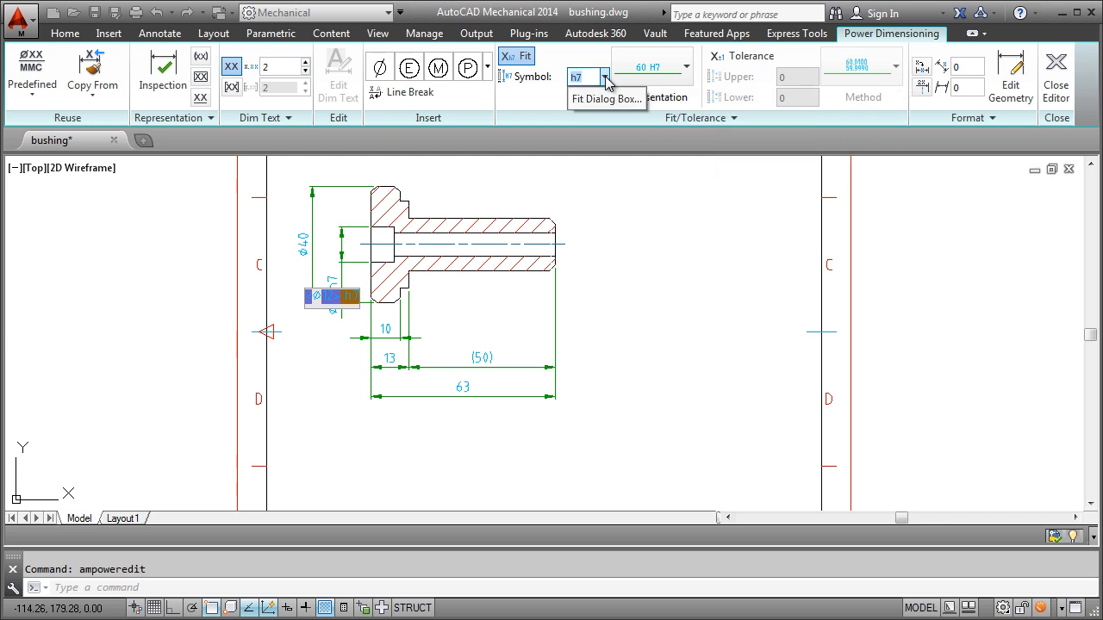
click(607, 99)
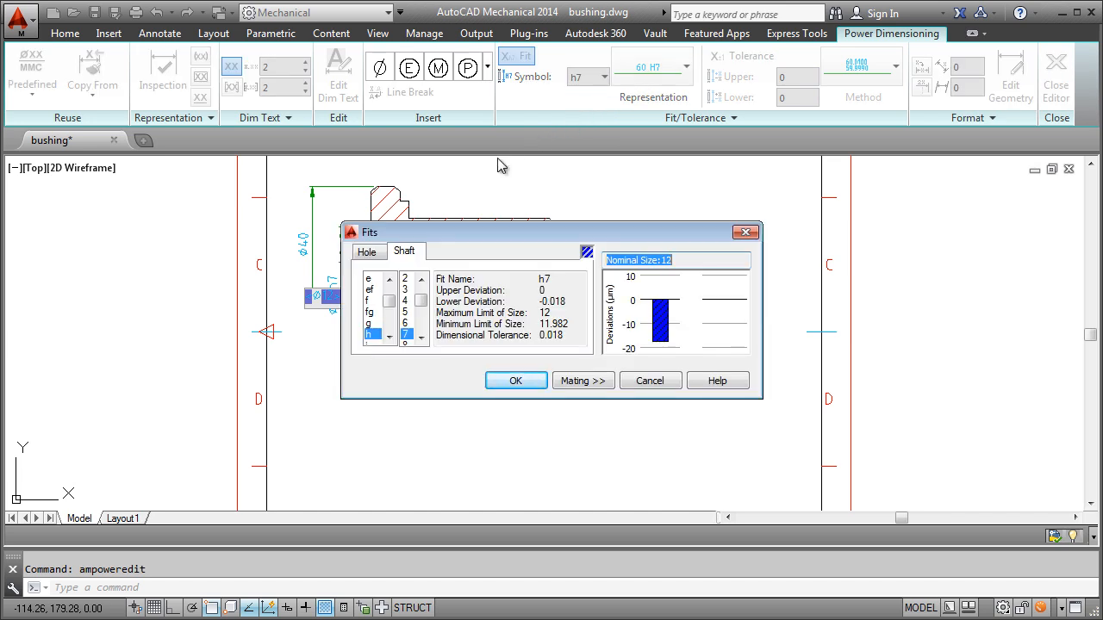
click(367, 252)
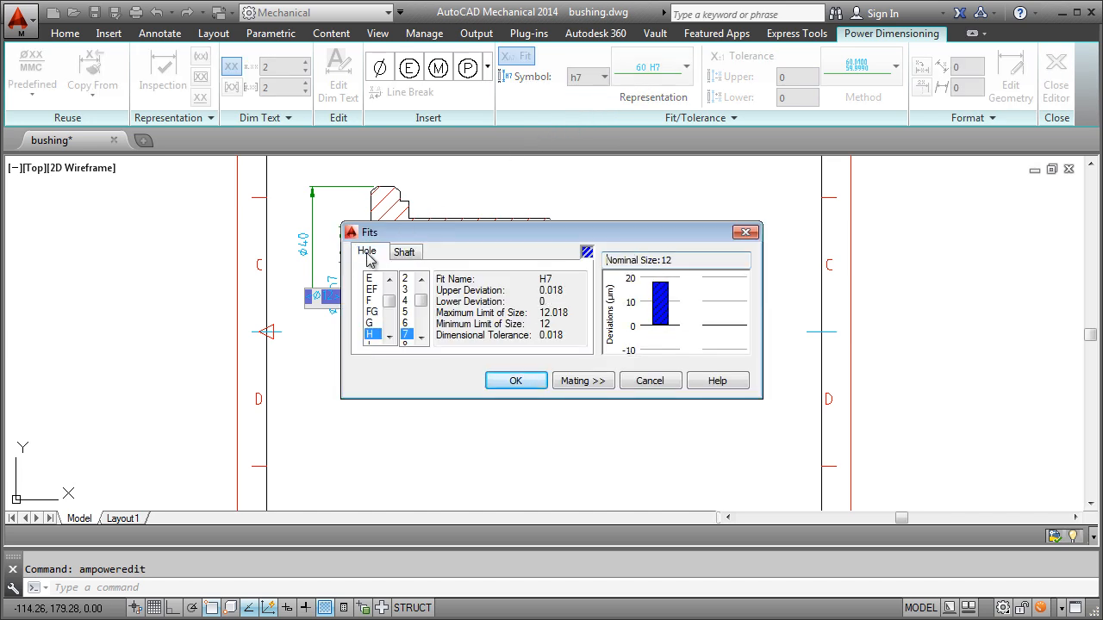
click(515, 382)
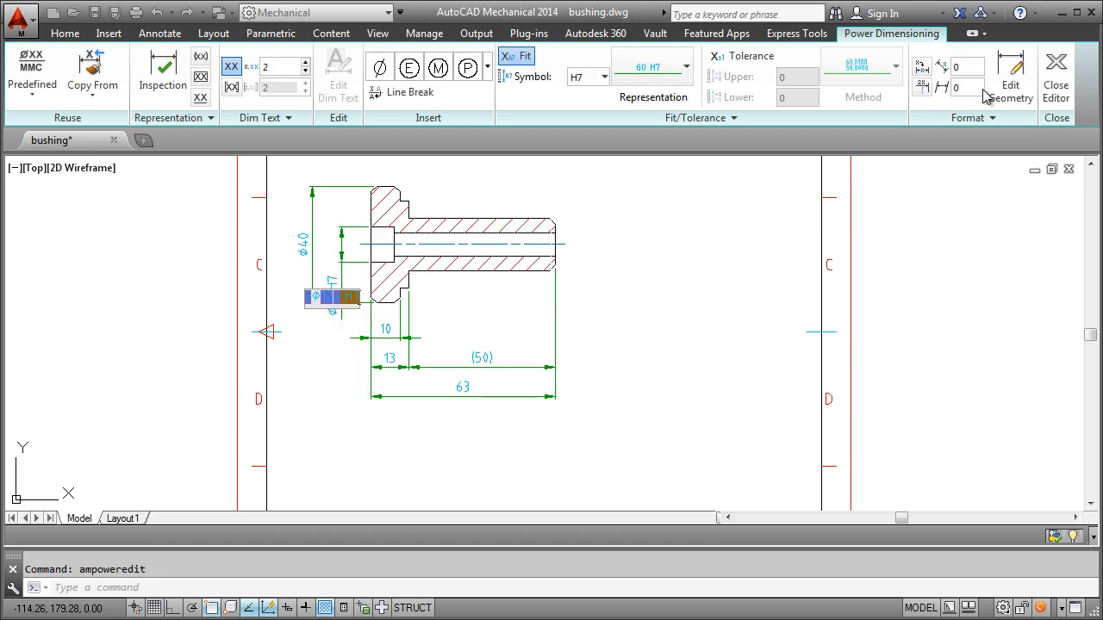
click(1057, 71)
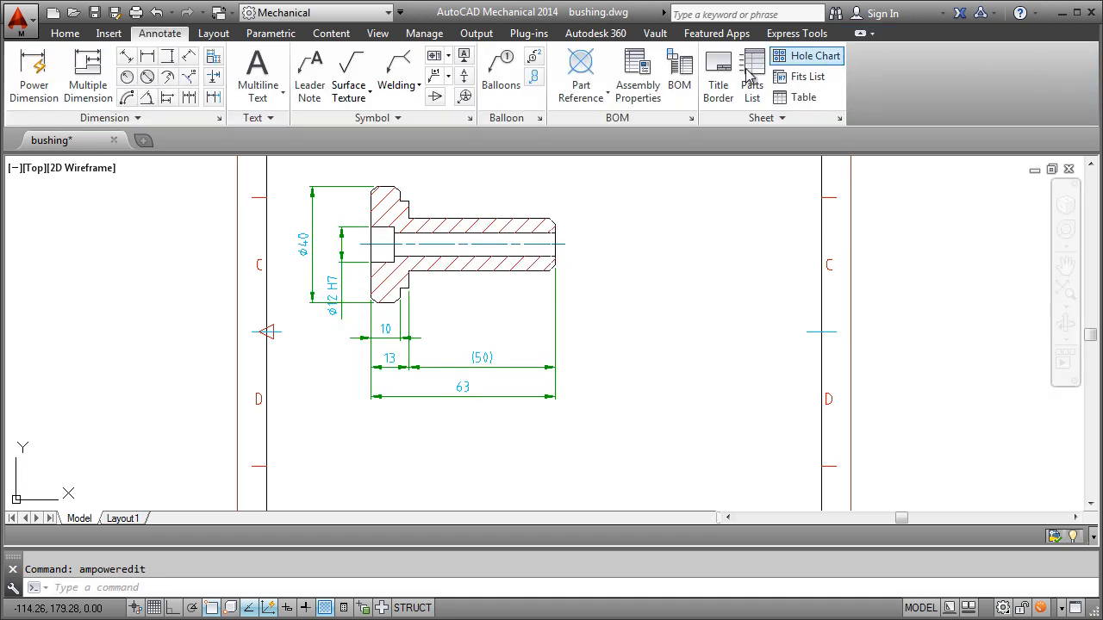
- Add an H7 hole fit to the ⌀40 dimension of the bushing and finish editing it
double_click(312, 233)
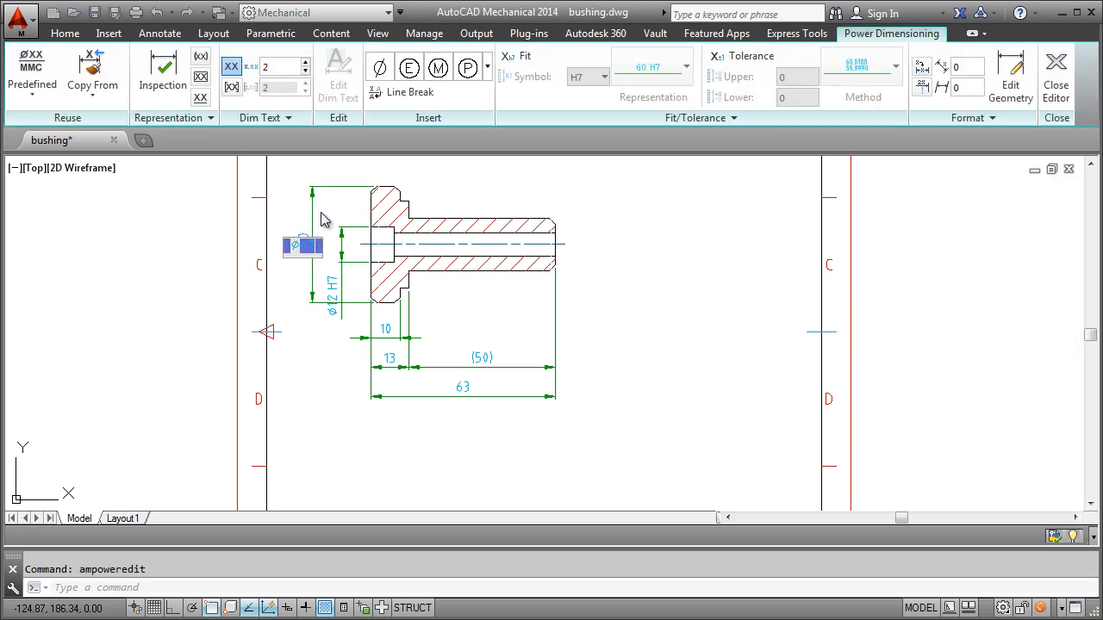
click(521, 58)
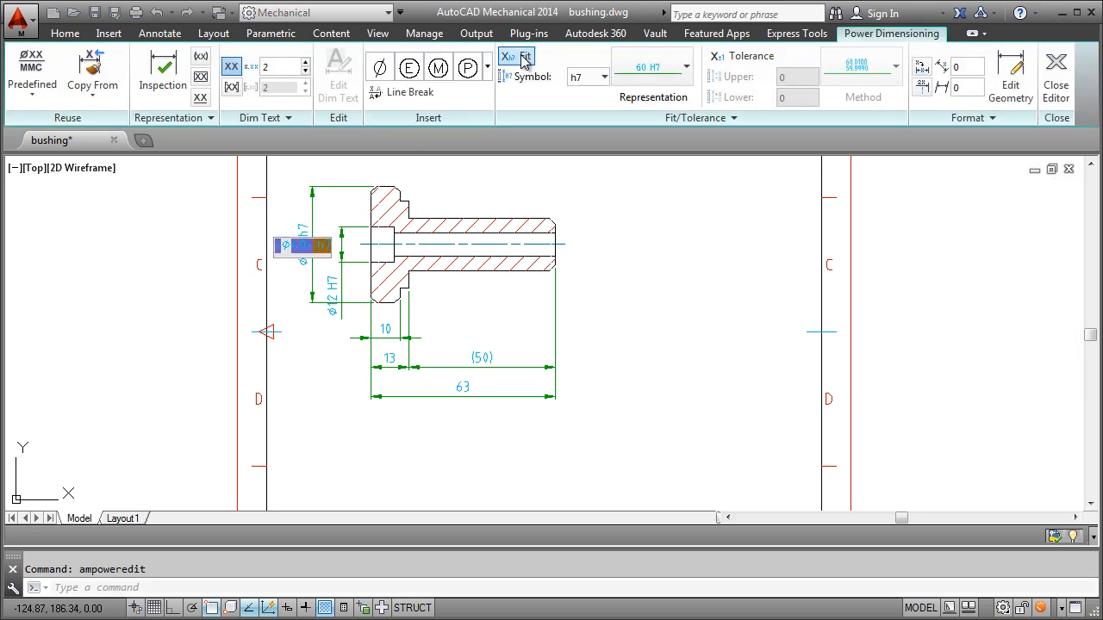
click(604, 77)
click(609, 99)
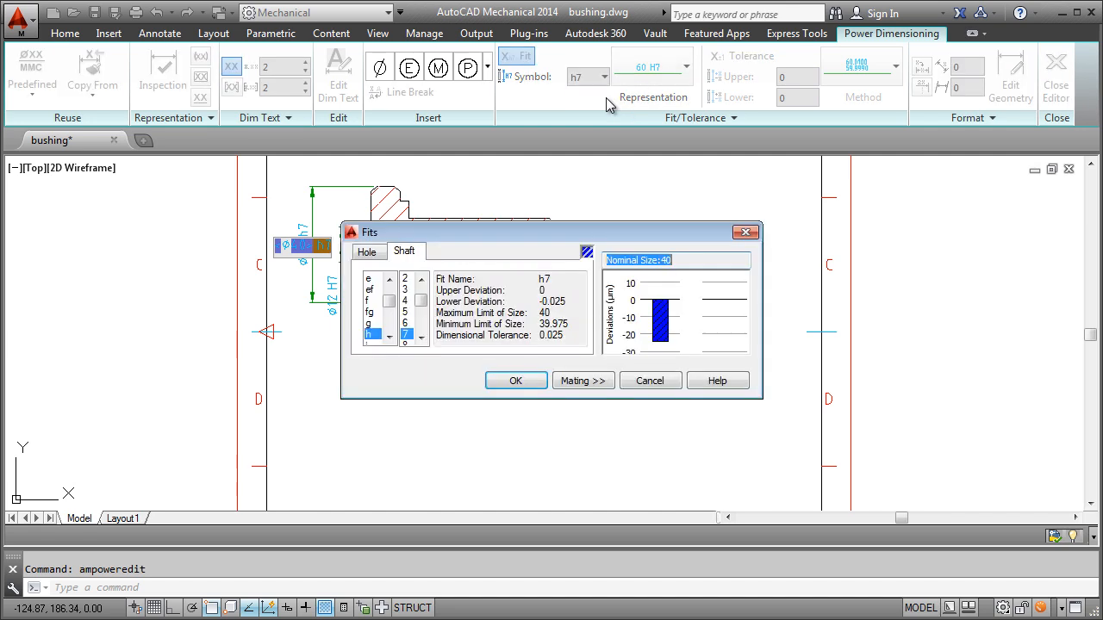
click(368, 253)
click(515, 380)
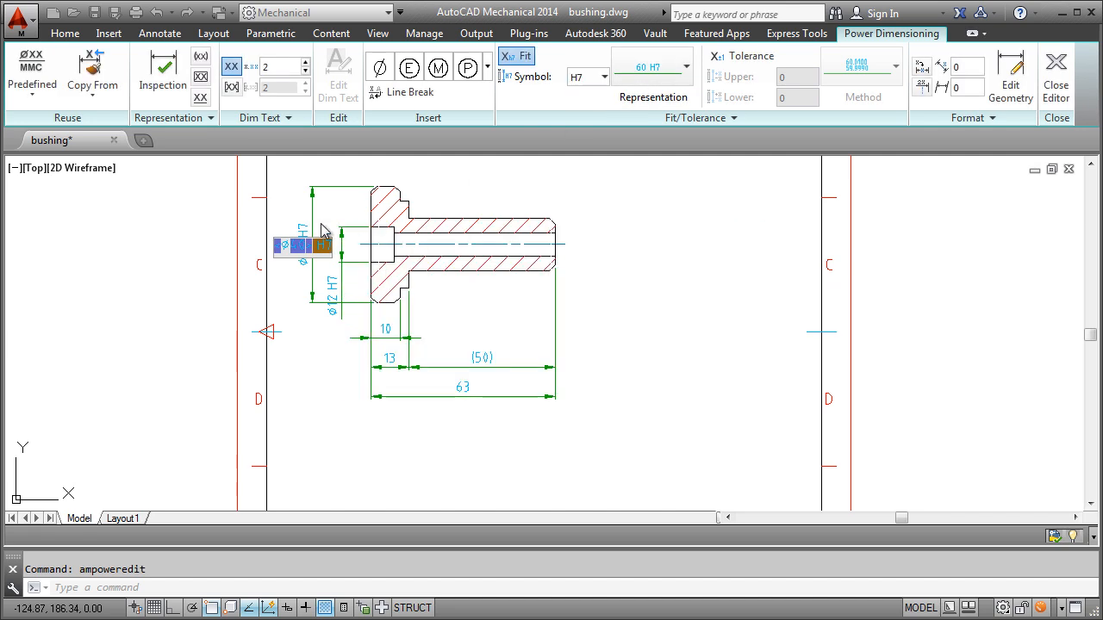
click(314, 228)
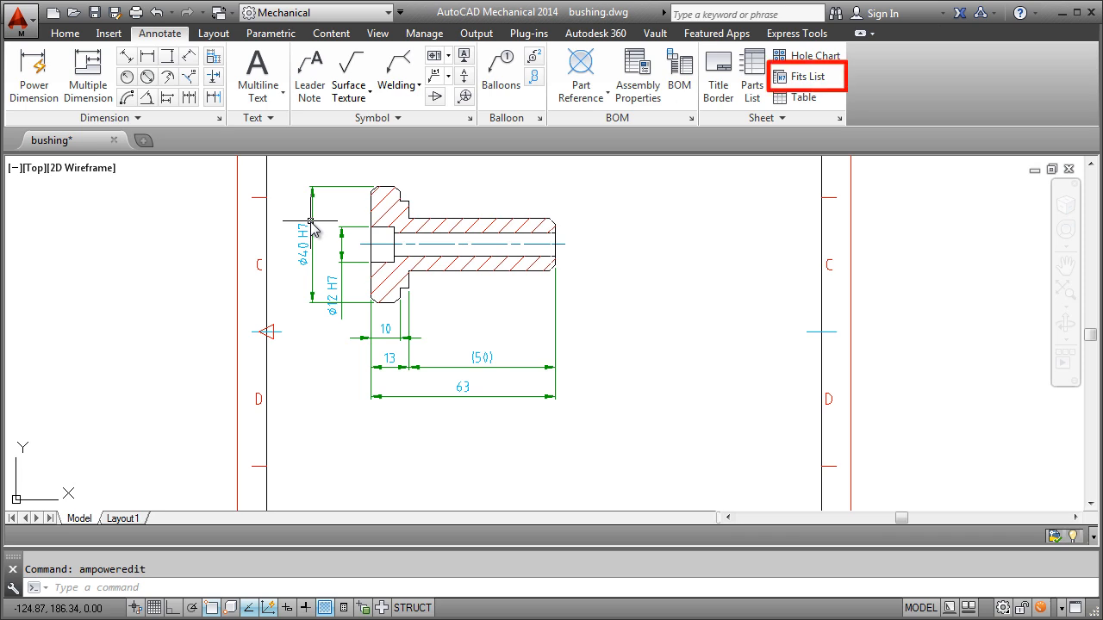
- Insert a new fits list at the upper-right corner of the title block
click(801, 77)
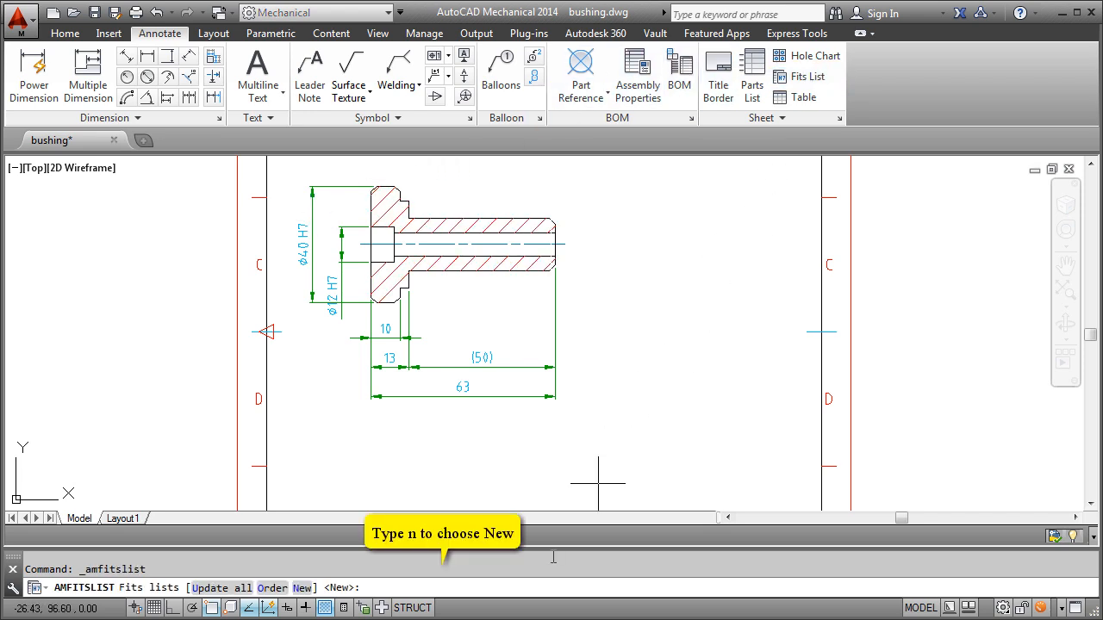
text(n)
key(Return)
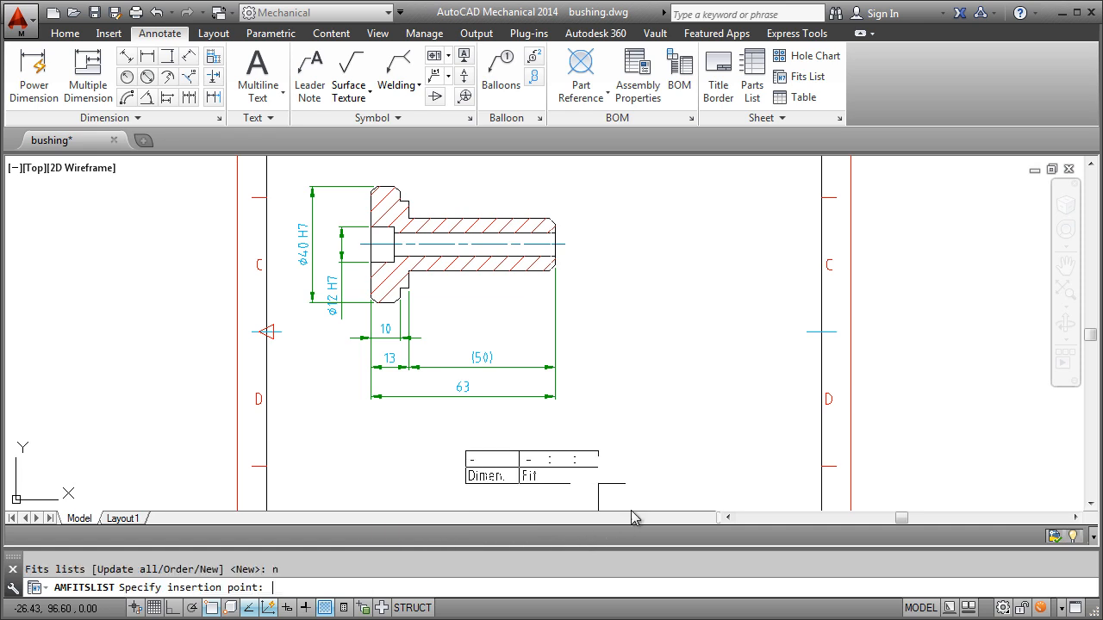
middle_drag(732, 475, 779, 326)
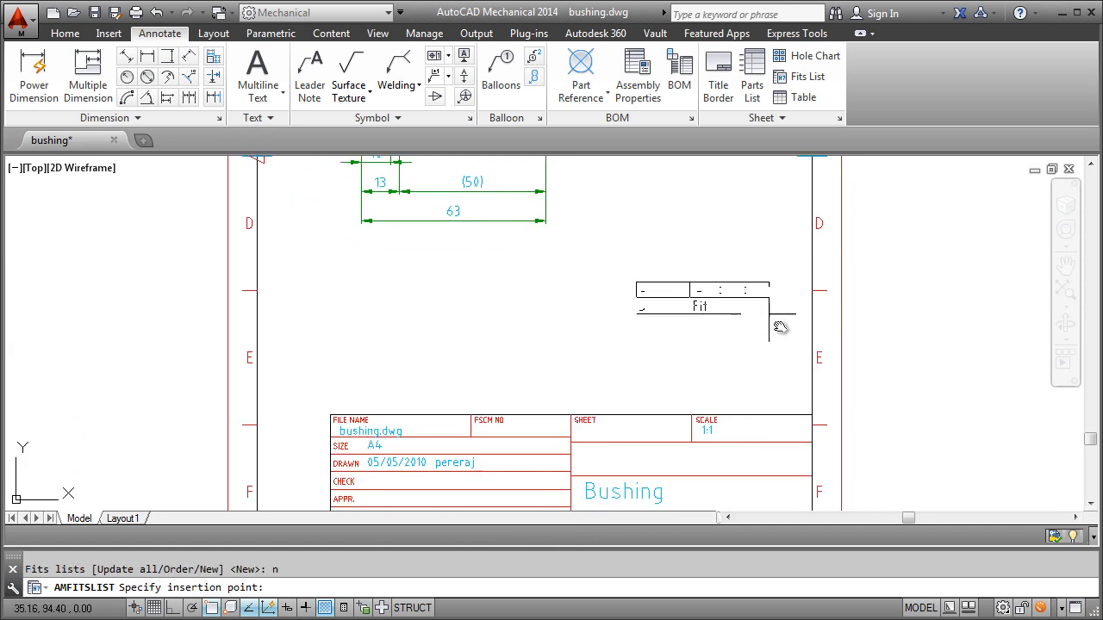
click(812, 415)
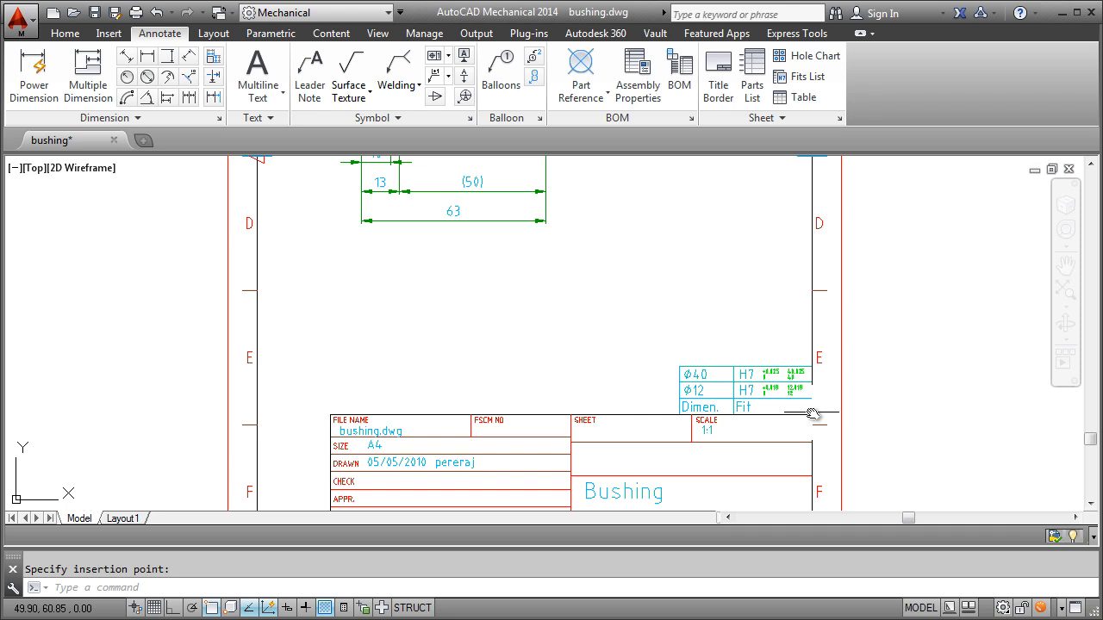
- Create multiple Shaft (Front View) diameter dimensions for the stepped bushing contour about its centerline, placed beyond the bushing's right end
middle_drag(726, 377, 715, 512)
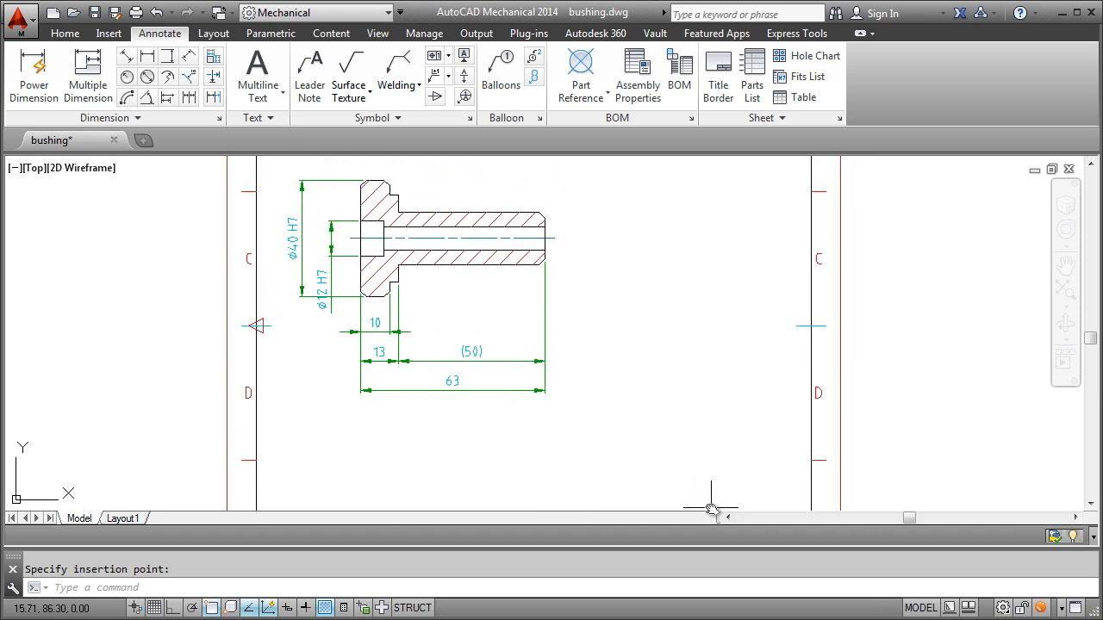
click(88, 71)
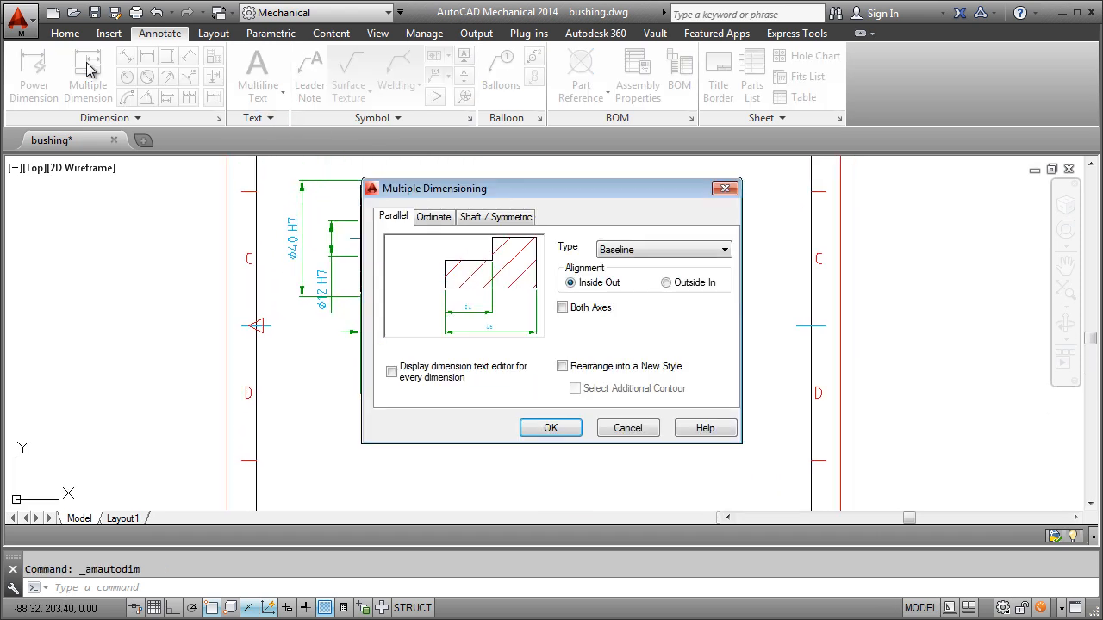
click(499, 218)
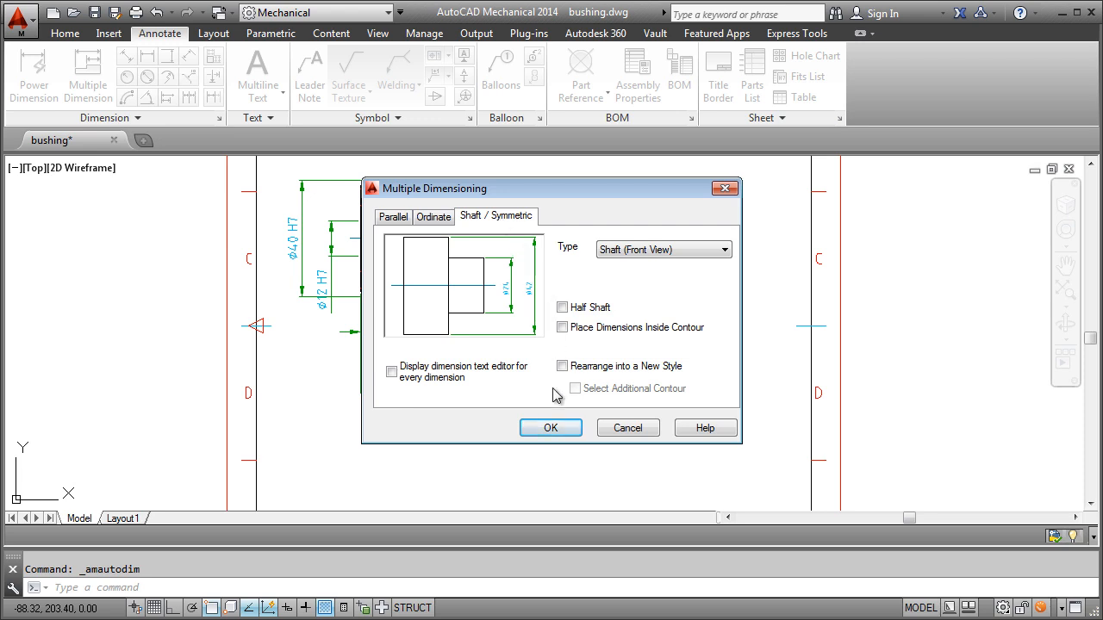
click(551, 428)
click(392, 183)
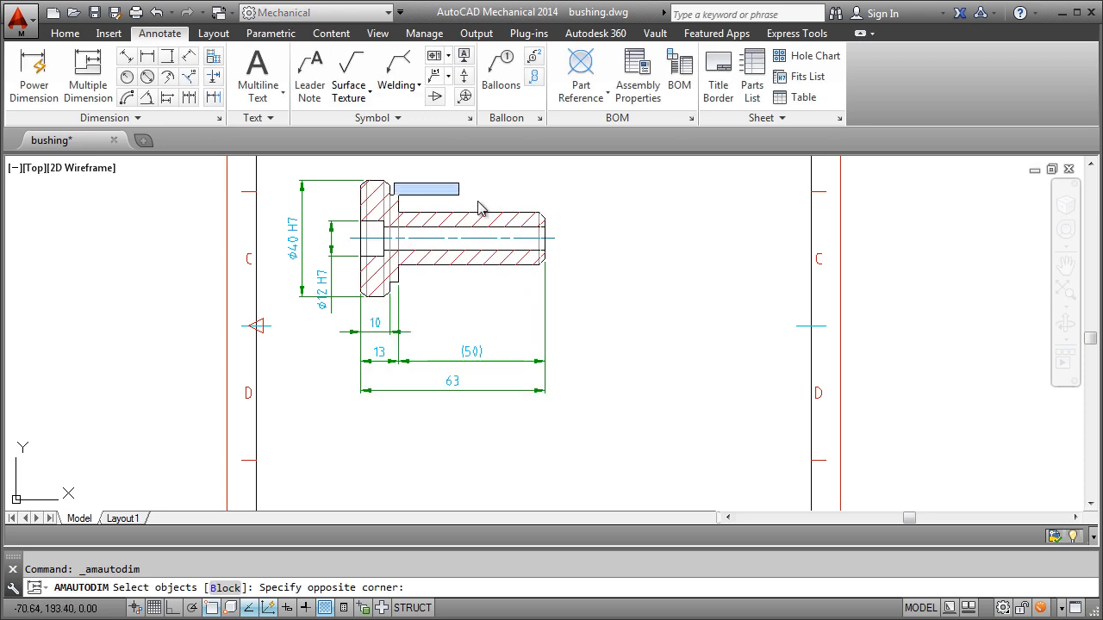
click(605, 309)
key(Return)
click(517, 237)
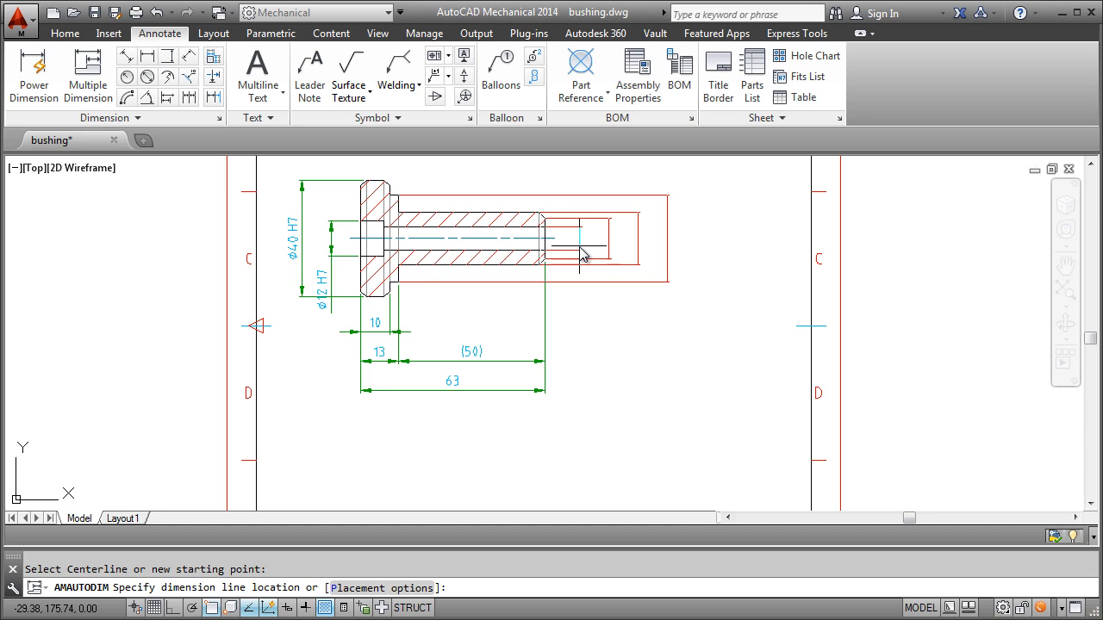
click(580, 248)
key(Escape)
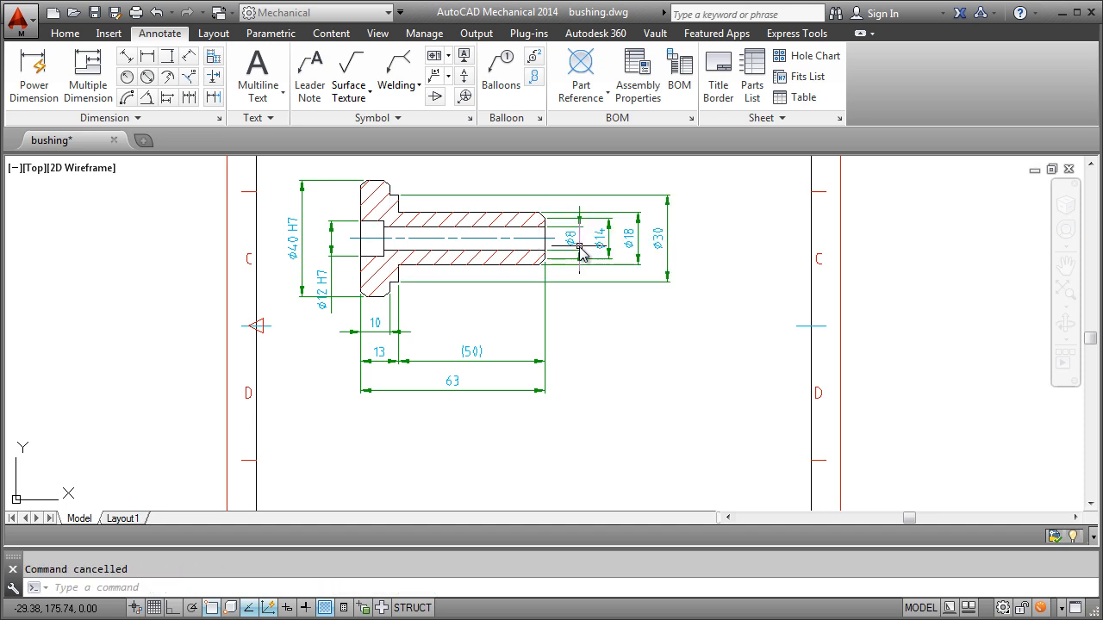
- Erase the ⌀8 and ⌀14 dimensions beside the bushing's right end
click(579, 248)
click(607, 244)
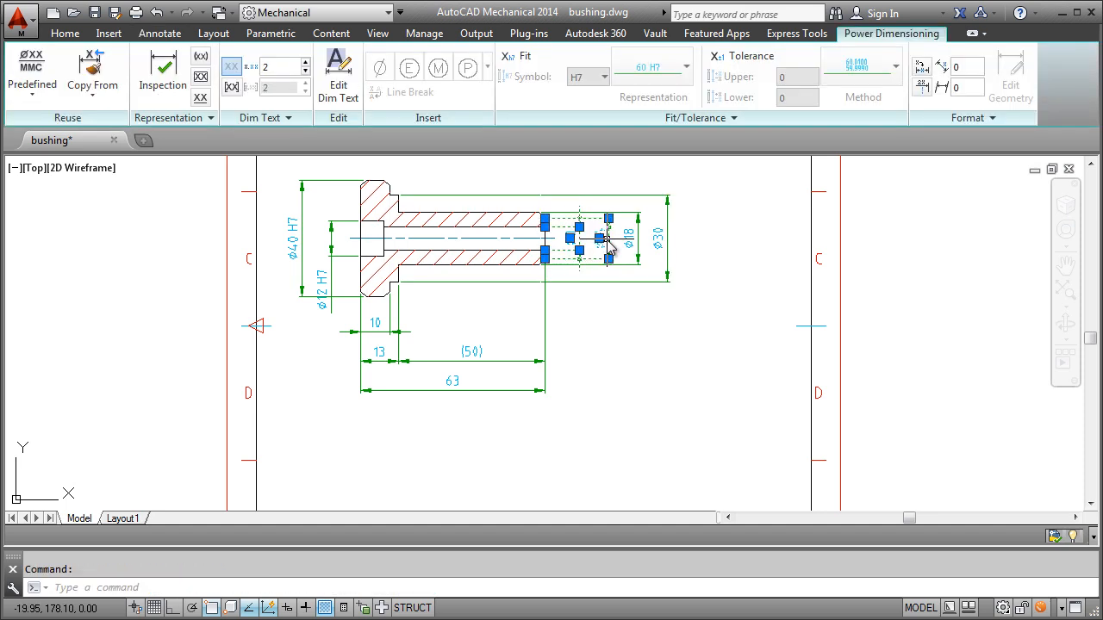
key(Delete)
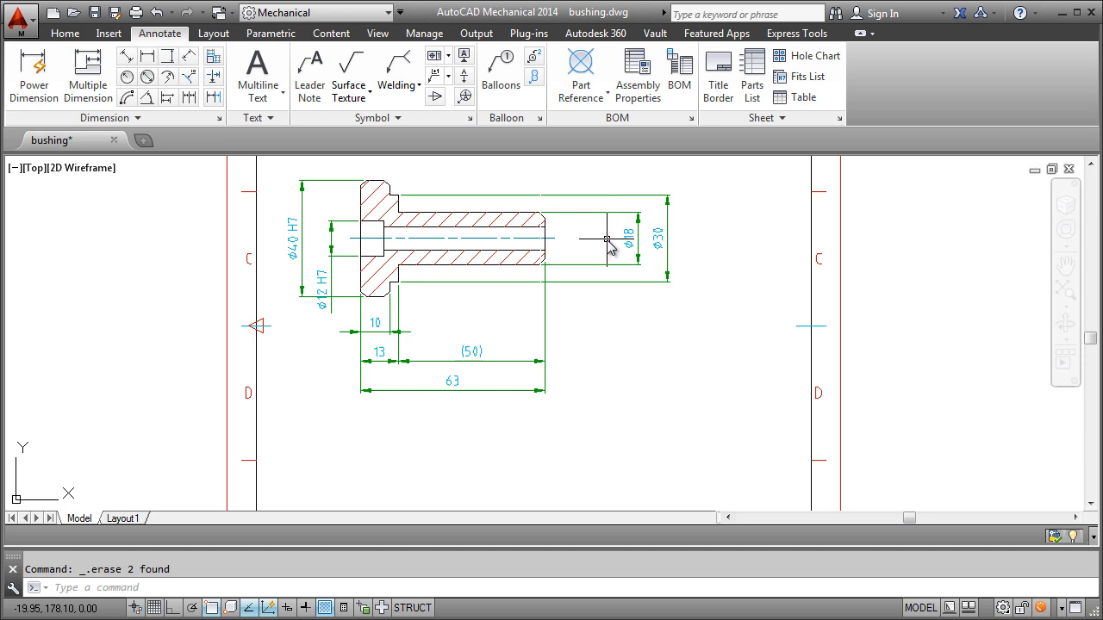
- Add the h7 fit to the ⌀18 and ⌀30 dimensions together with Multi Edit and update the fits list
click(137, 118)
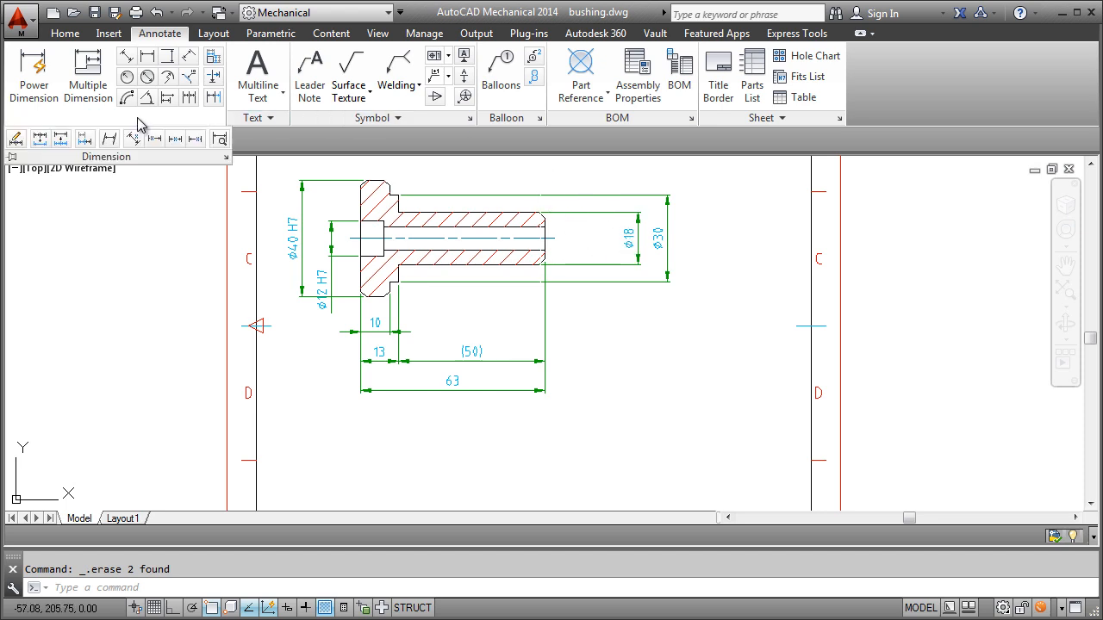
click(85, 138)
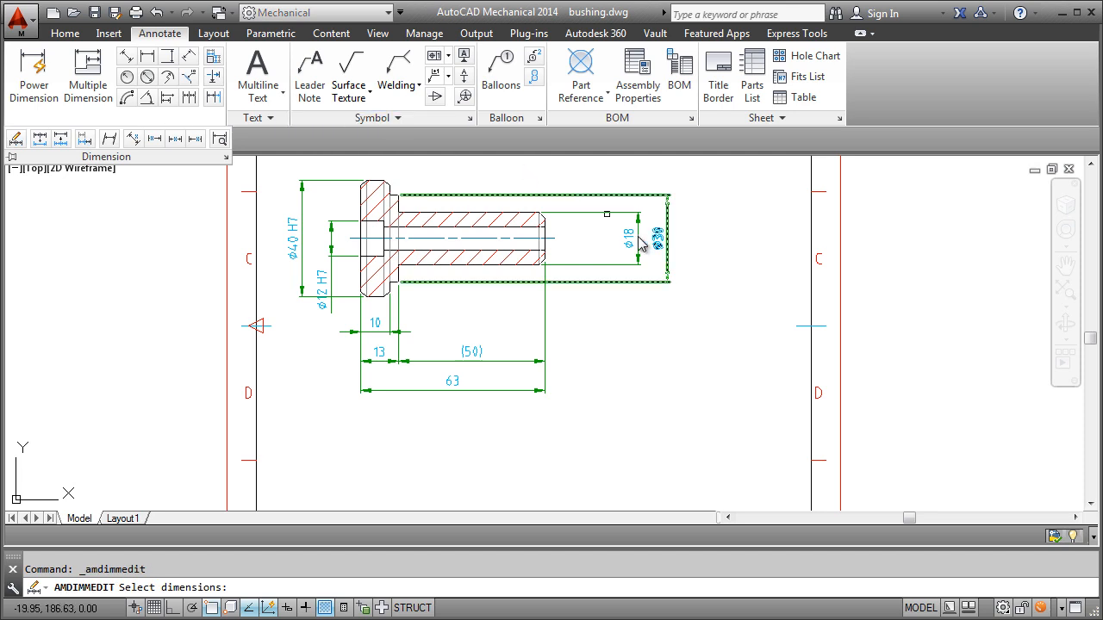
click(650, 238)
click(665, 239)
key(Return)
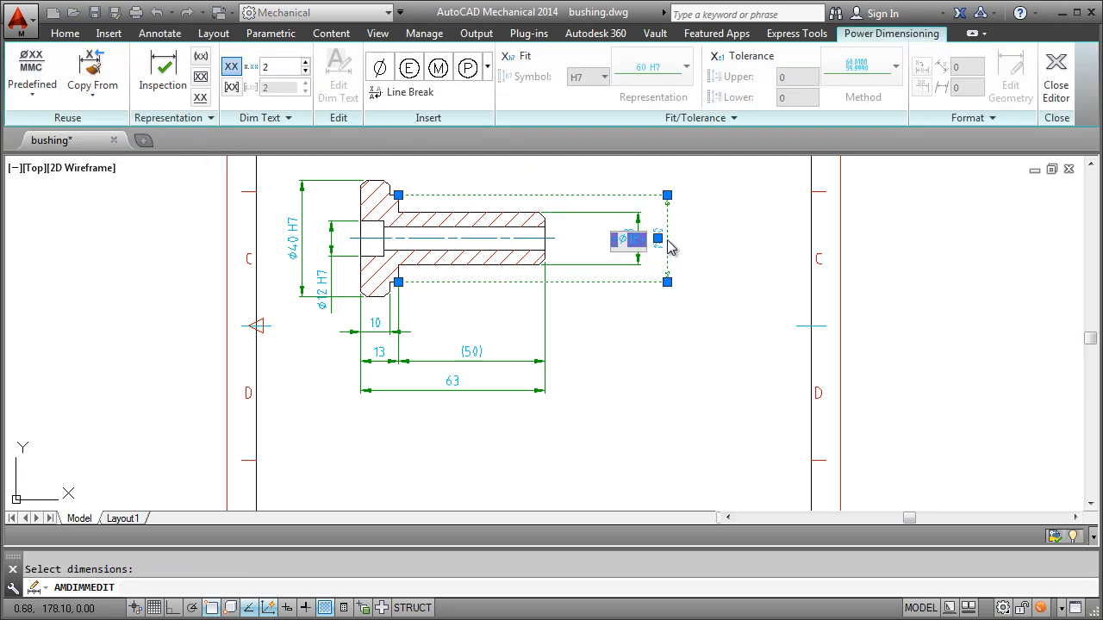
click(516, 56)
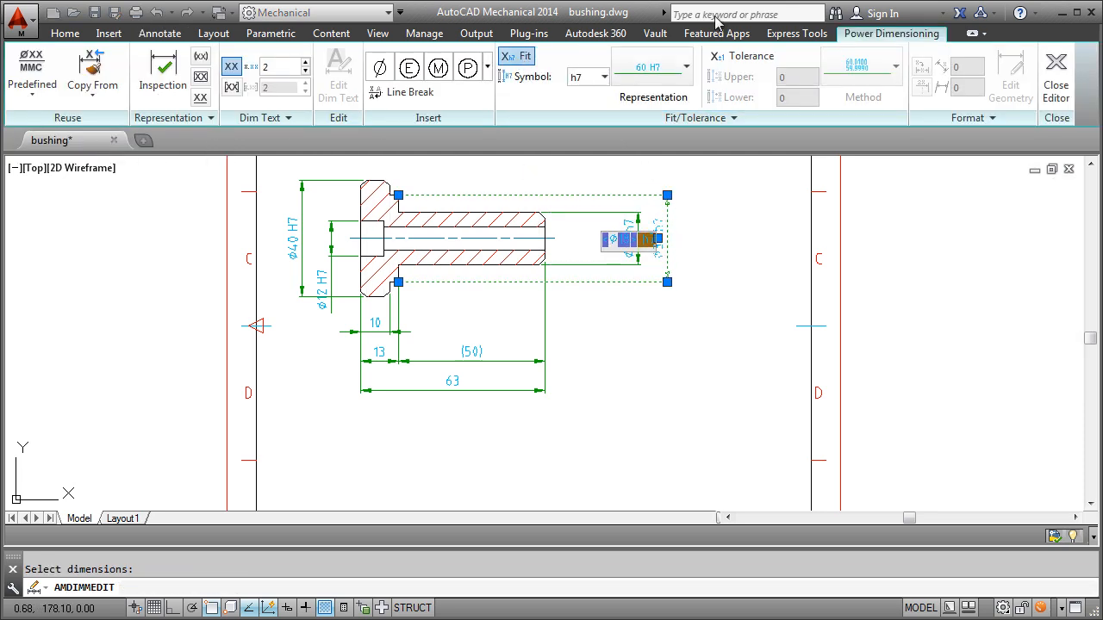
click(1058, 72)
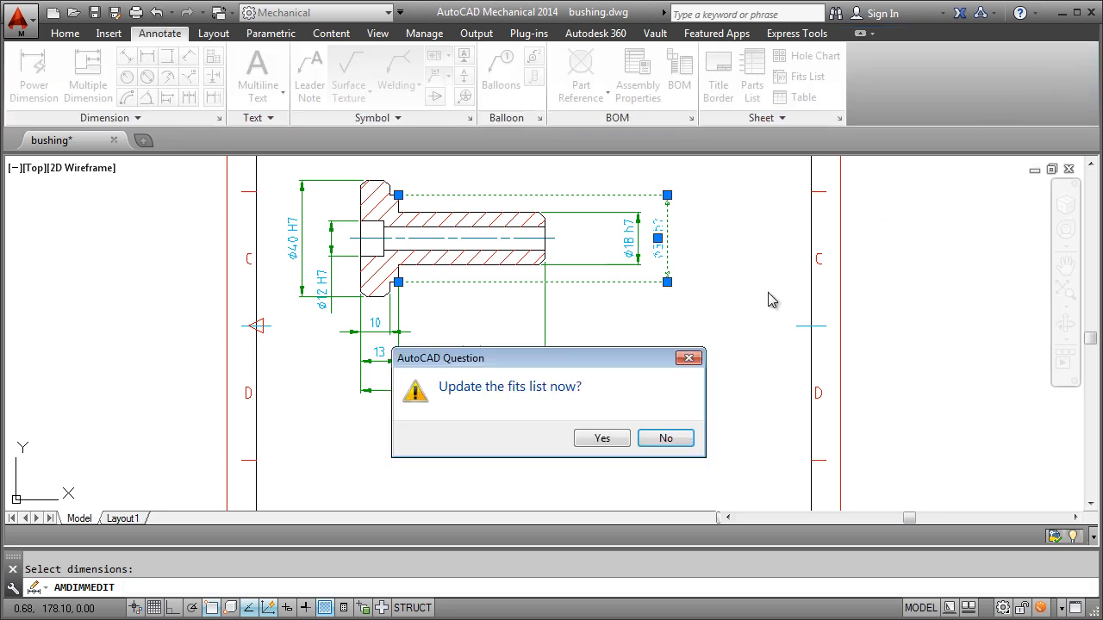
click(602, 440)
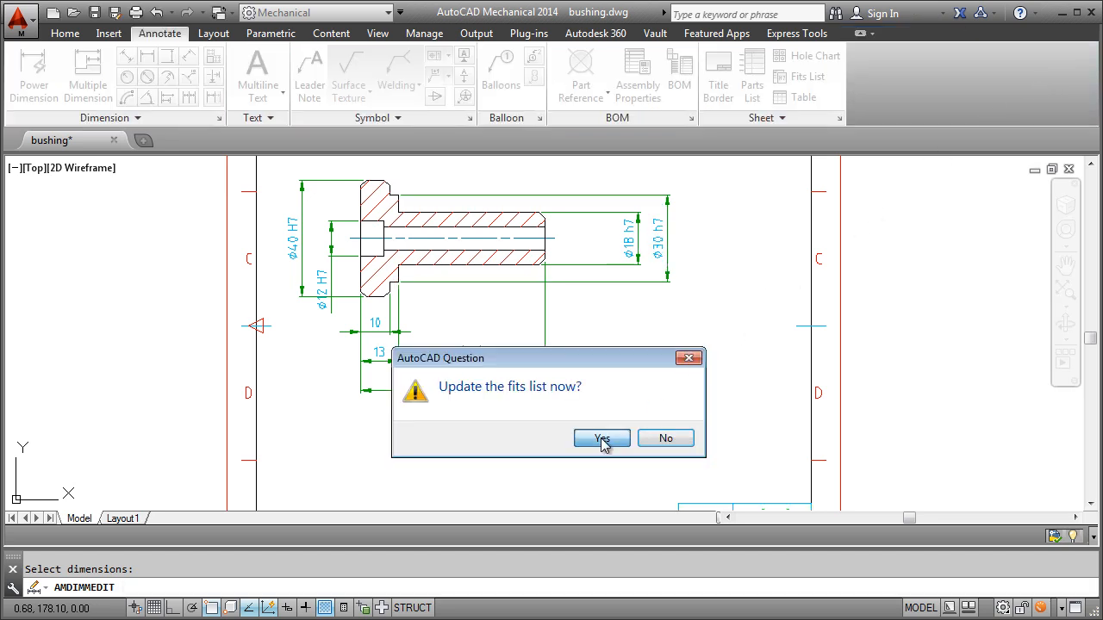
mouse_move(602, 440)
middle_down()
mouse_move(591, 389)
mouse_move(537, 322)
middle_up()
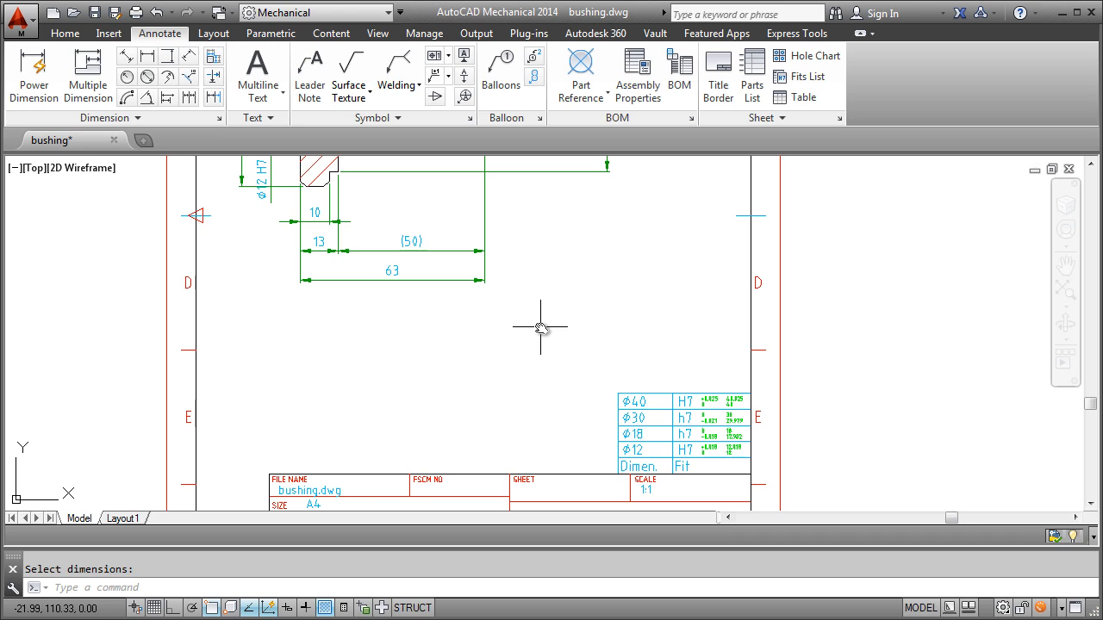
- Add a 2x45° chamfer dimension note to the upper-right chamfer of the bushing's flange
mouse_move(571, 327)
middle_down()
mouse_move(598, 364)
mouse_move(597, 489)
middle_up()
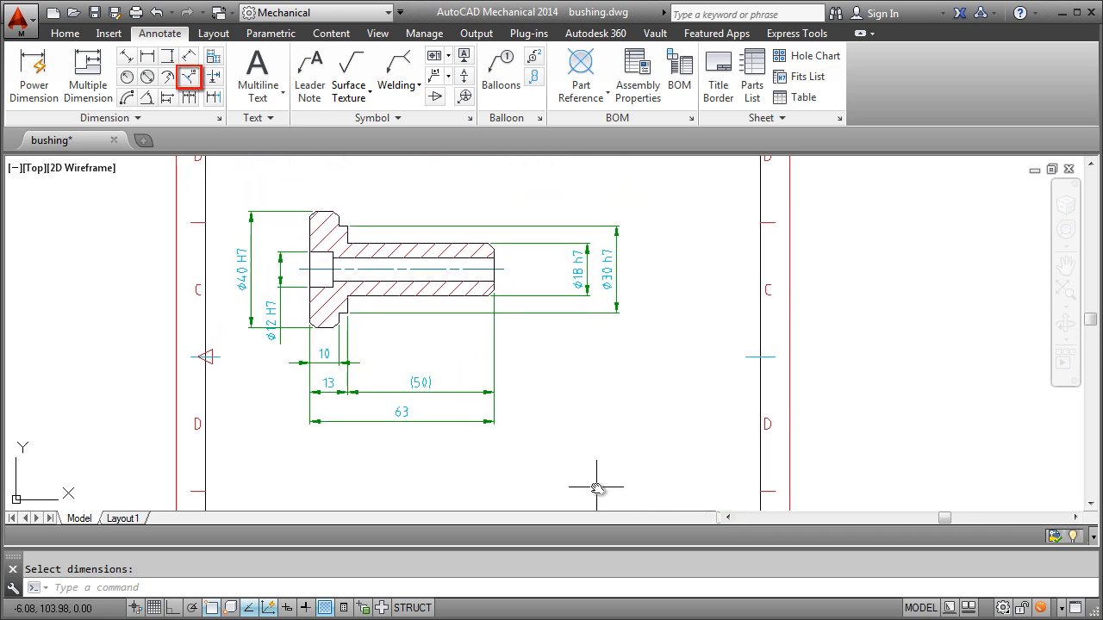
click(189, 79)
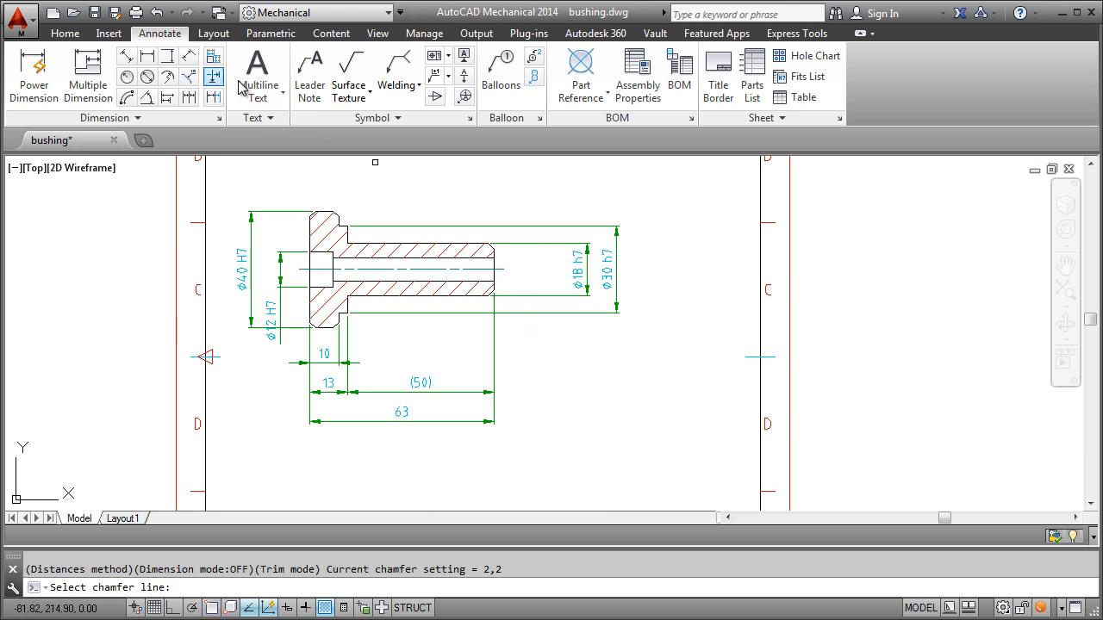
scroll(393, 164, up, 2)
click(295, 249)
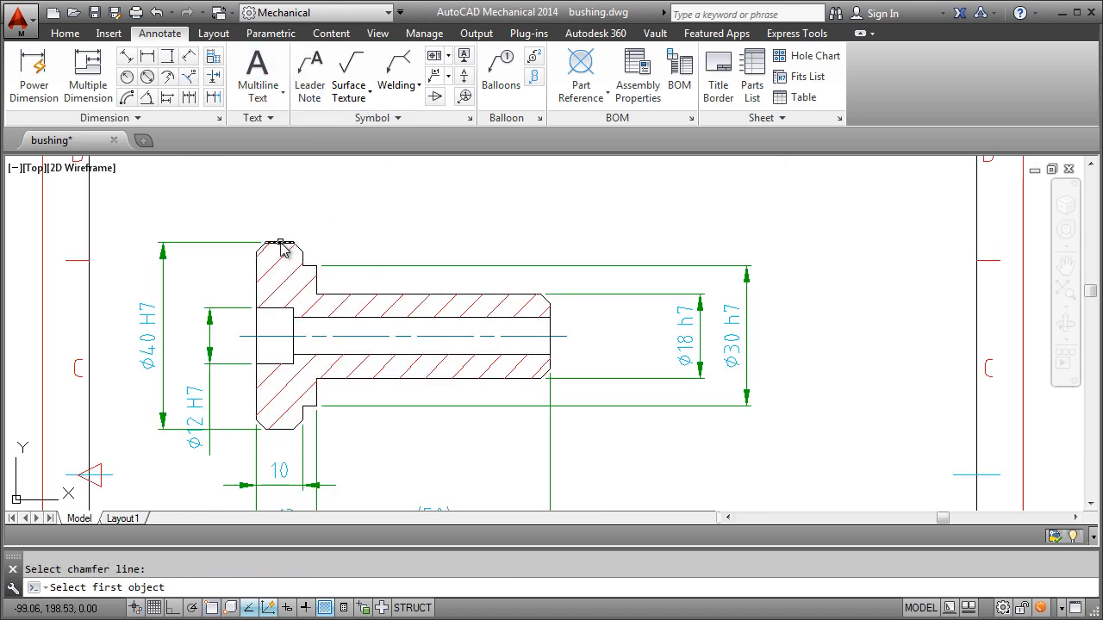
click(285, 244)
click(306, 267)
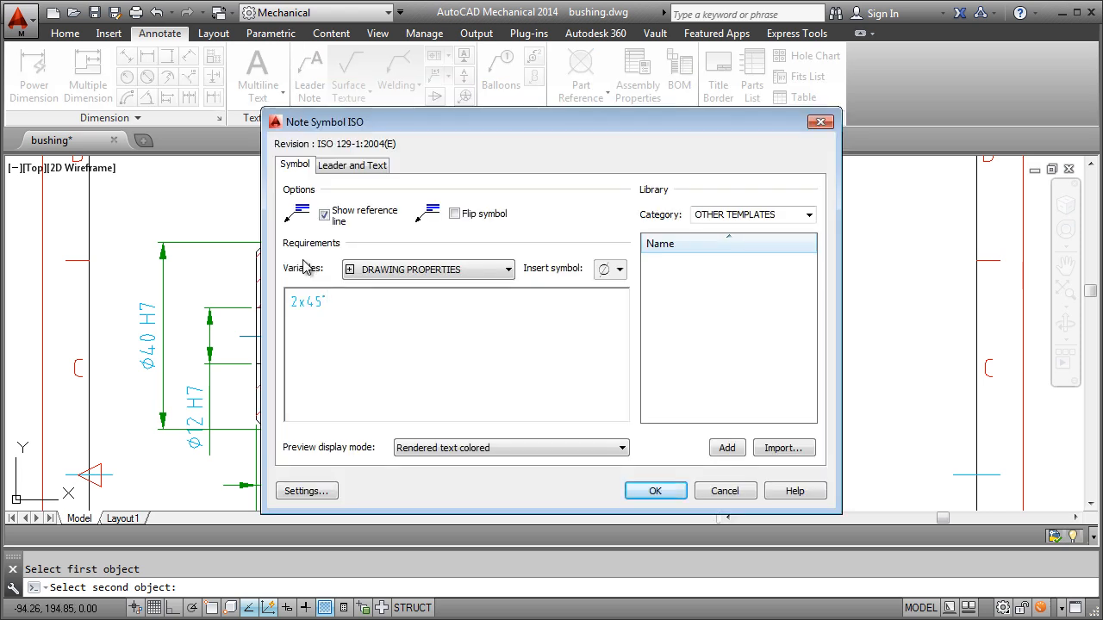
click(655, 490)
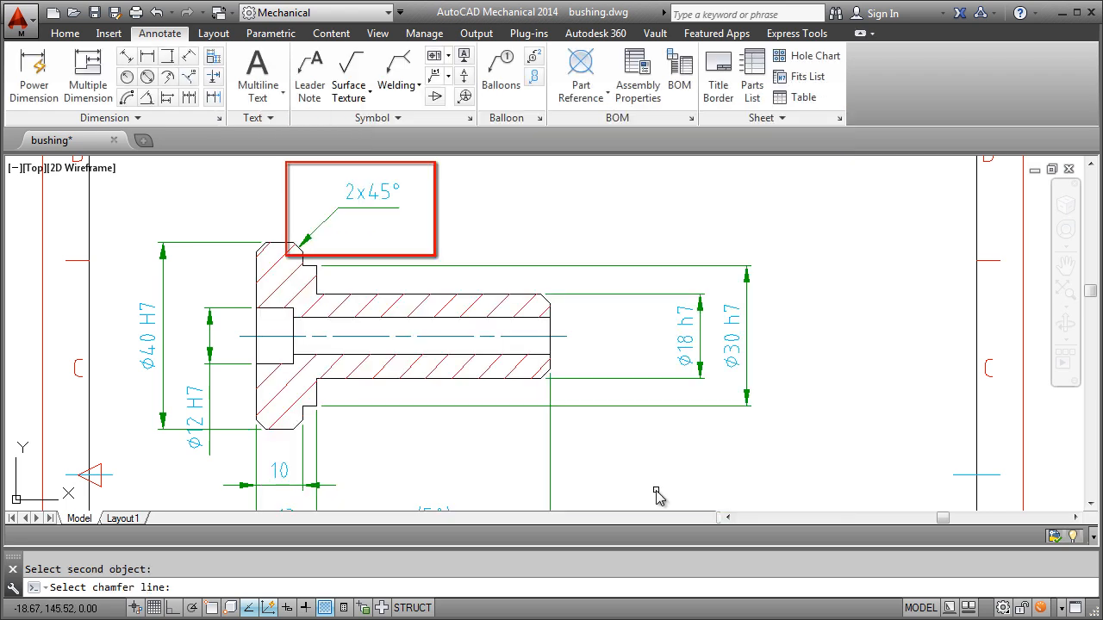
key(Escape)
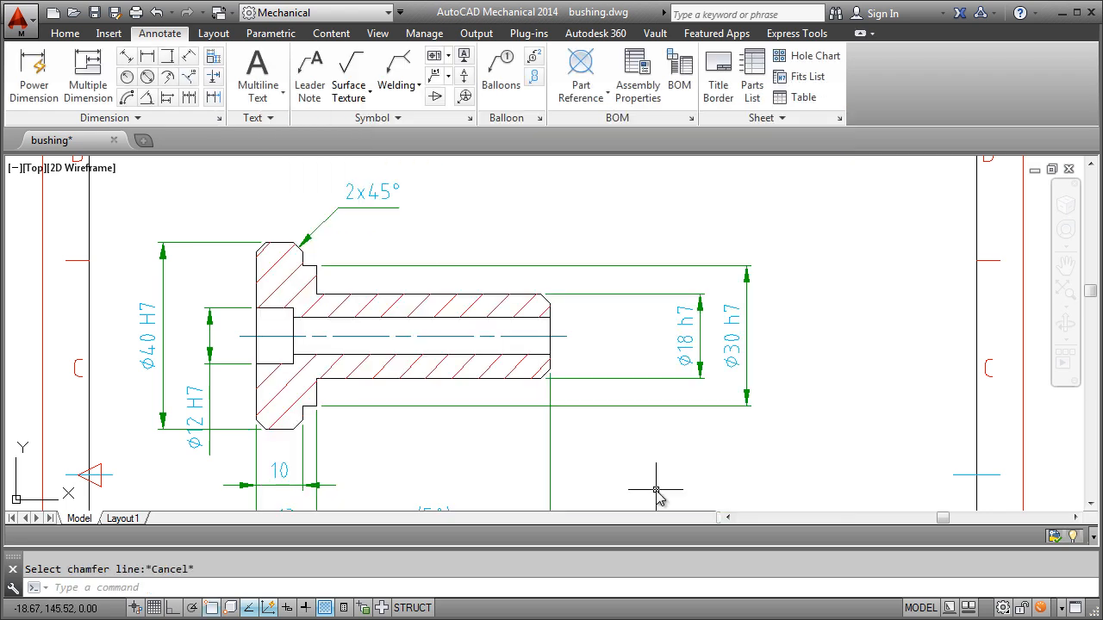
- Show the whole drawing sheet and open the program's help
scroll(572, 168, down, 3)
middle_drag(572, 167, 549, 261)
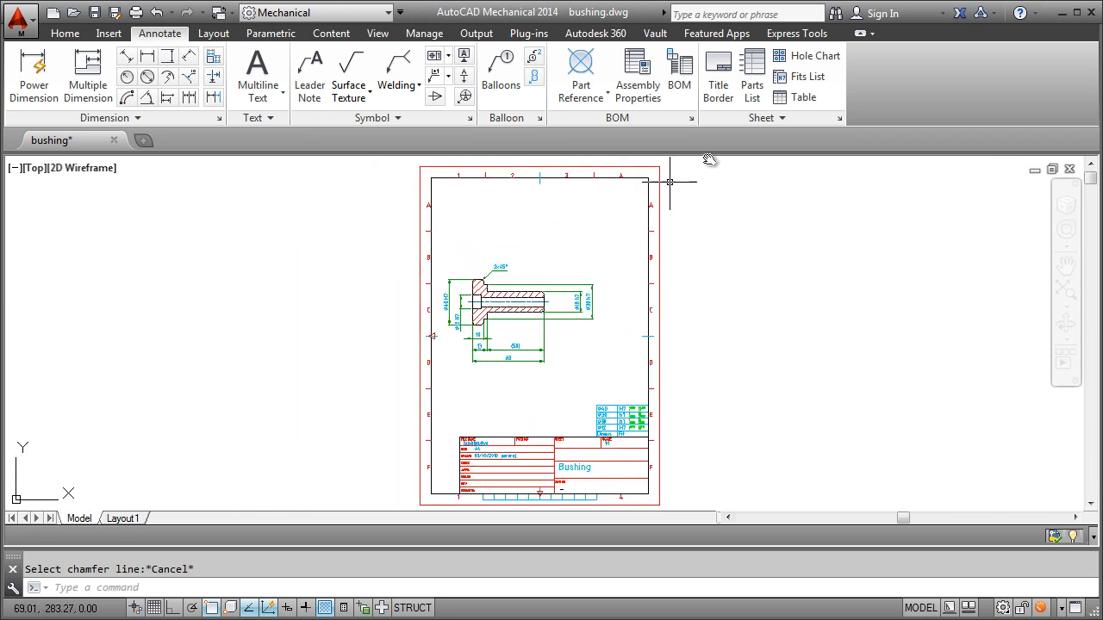
click(1019, 13)
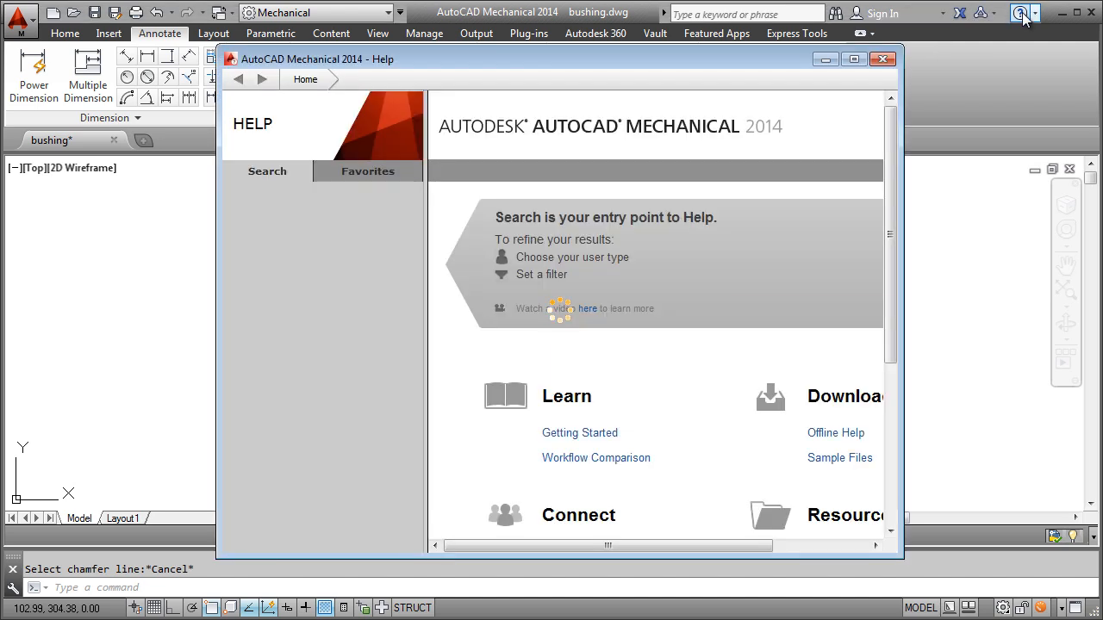